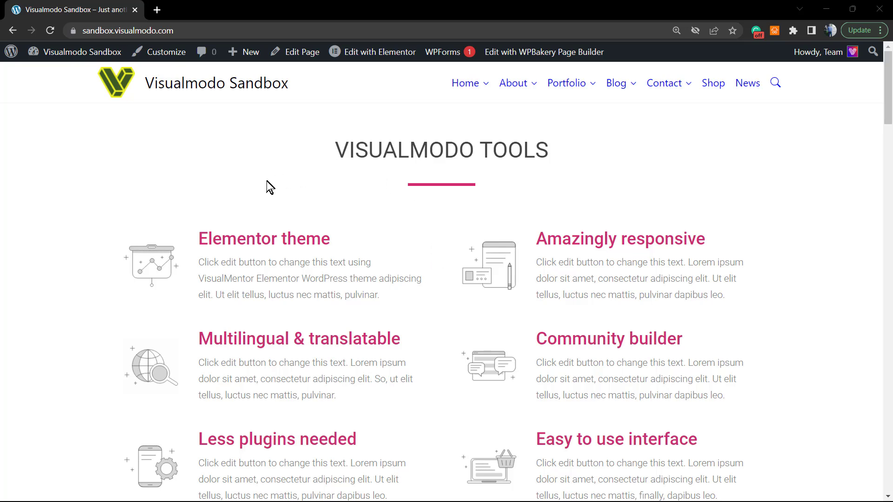
Open the Team Members page from the About dropdown in the site navigation
mouse_move(513, 91)
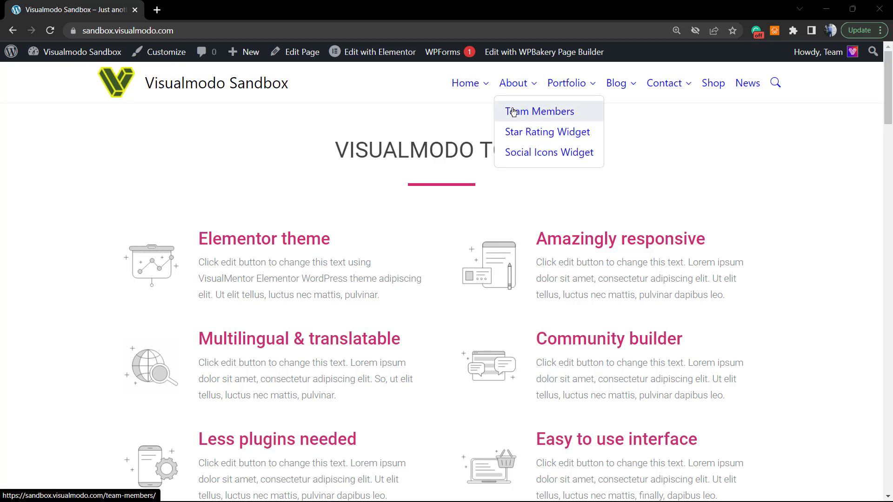
left_click(537, 116)
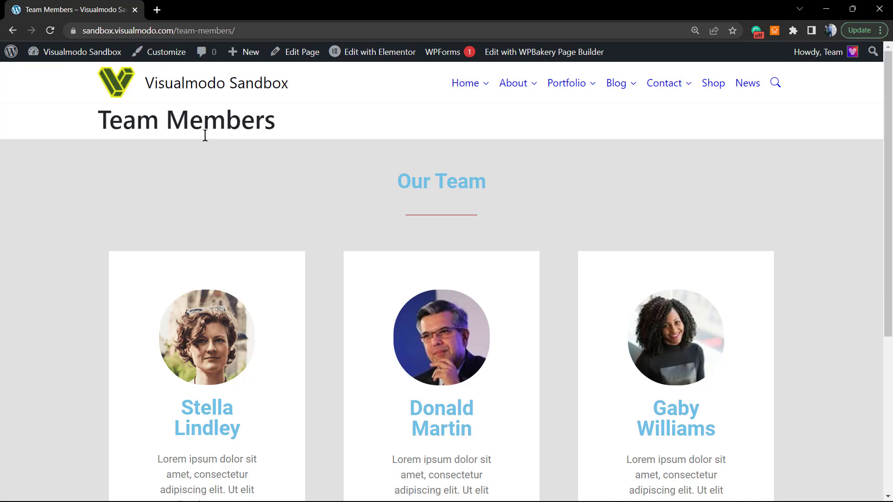
Open the admin Dashboard in a new tab and go to Appearance > Themes, where Anzu is active
mouse_move(70, 61)
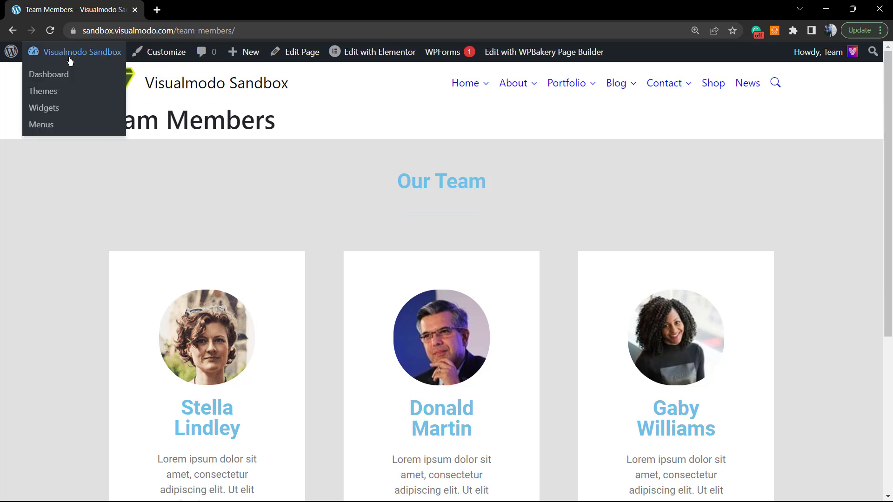
right_click(49, 80)
left_click(68, 88)
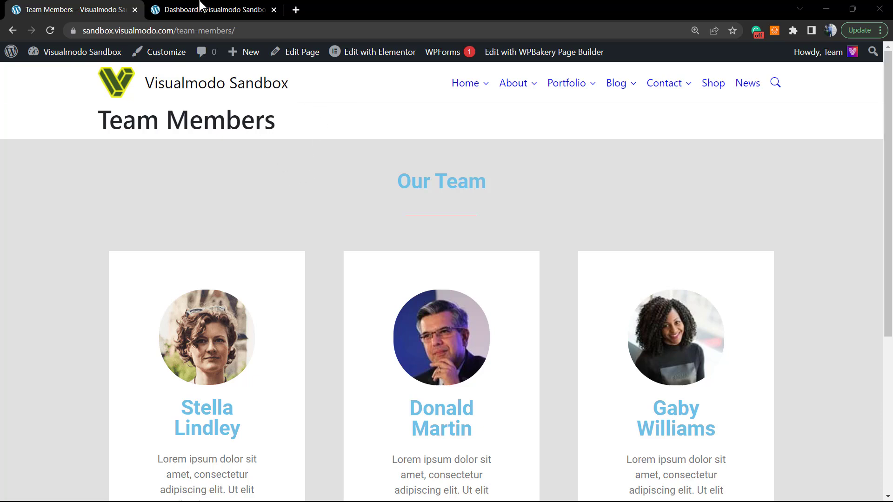
key("ctrl+Tab")
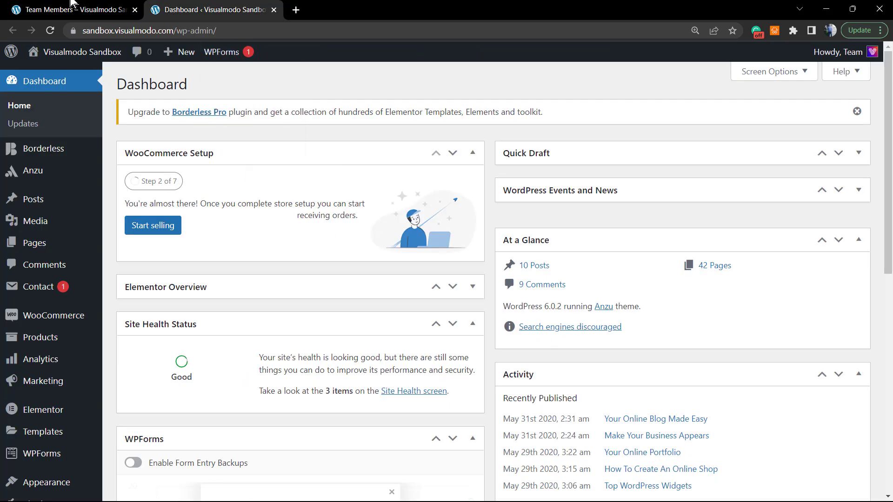
key("ctrl+shift+Tab")
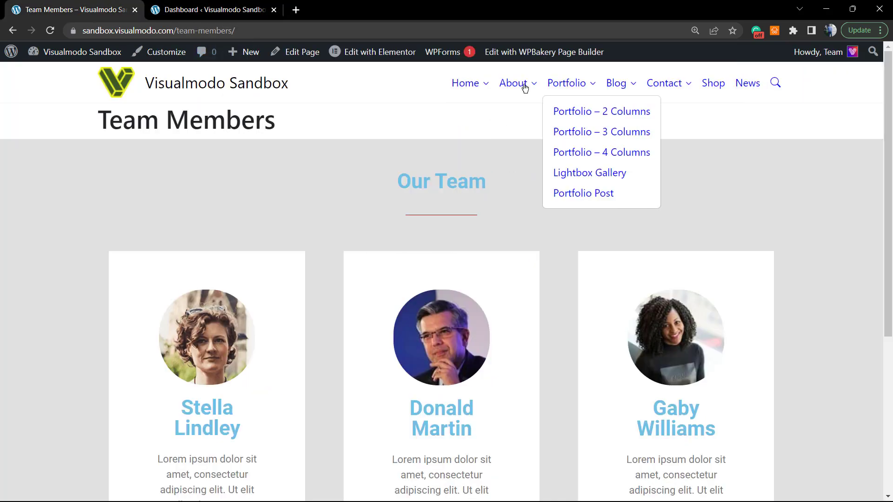
left_click(237, 6)
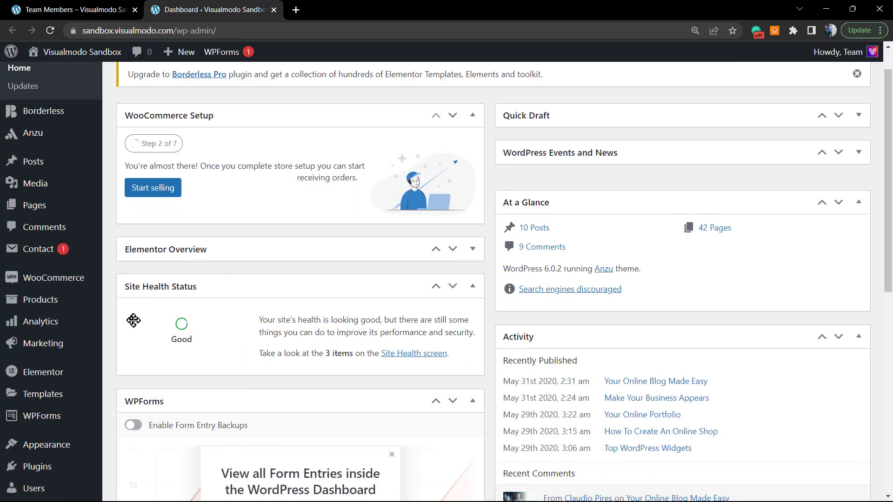
scroll(135, 320, "down", 3)
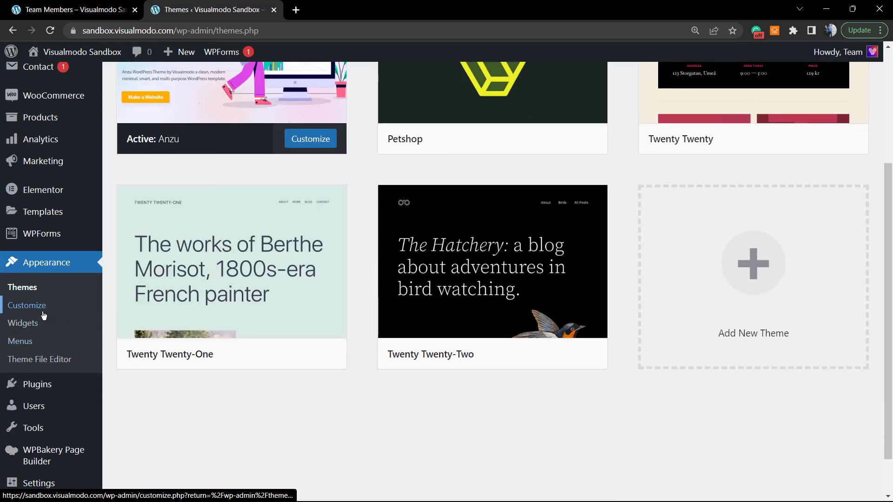
Open the Menus editor at 125% zoom and scroll through the Main Menu structure
left_click(35, 344)
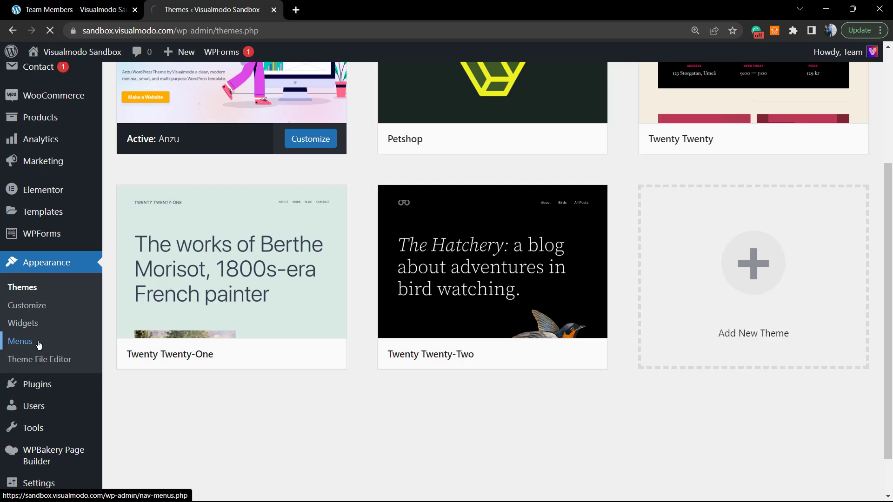
key("ctrl+plus")
key("ctrl+plus")
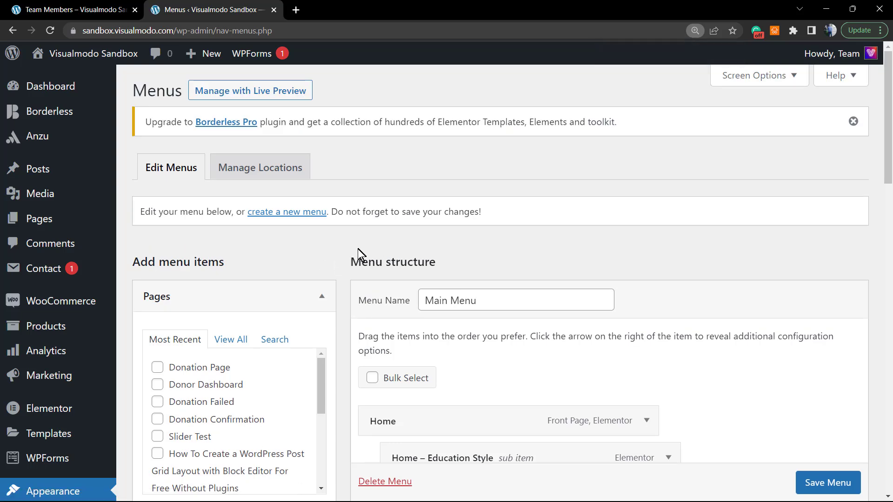
scroll(367, 254, "down", 2)
scroll(371, 253, "down", 12)
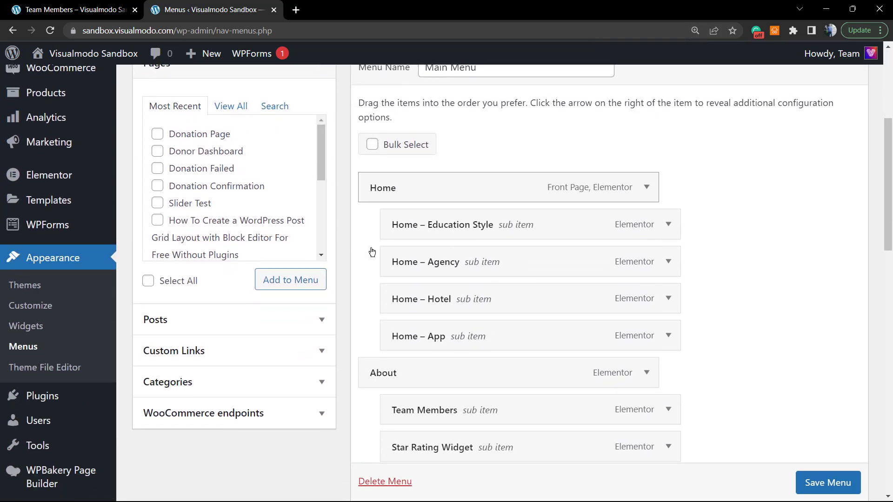
scroll(371, 248, "down", 5)
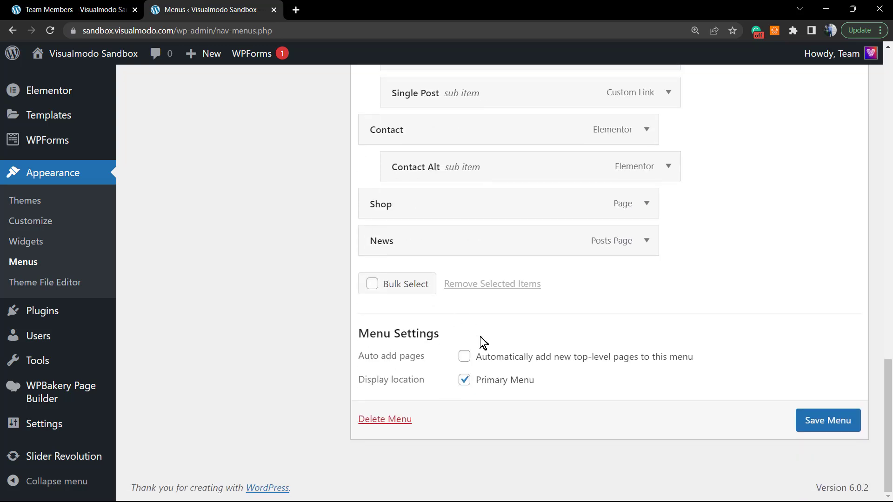
left_click_drag(556, 382, 487, 386)
left_click(550, 386)
Check the live Team Members page again, then return to the Main Menu editor
left_click(112, 4)
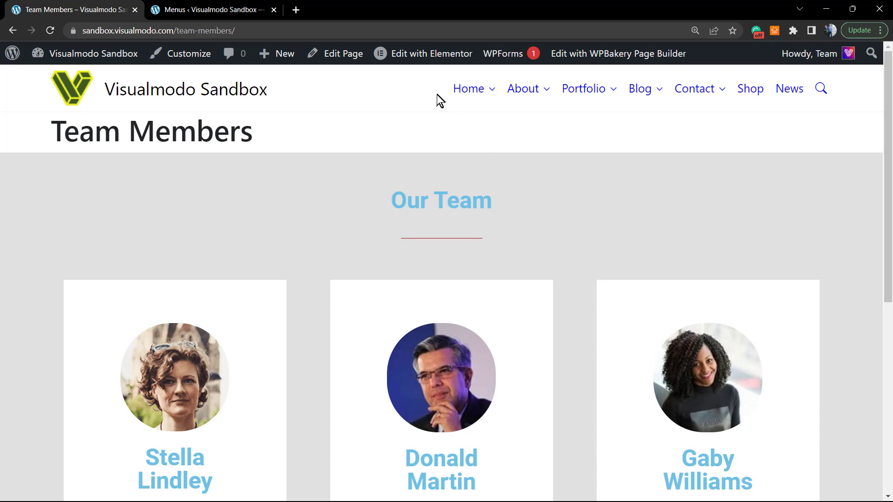
mouse_move(452, 88)
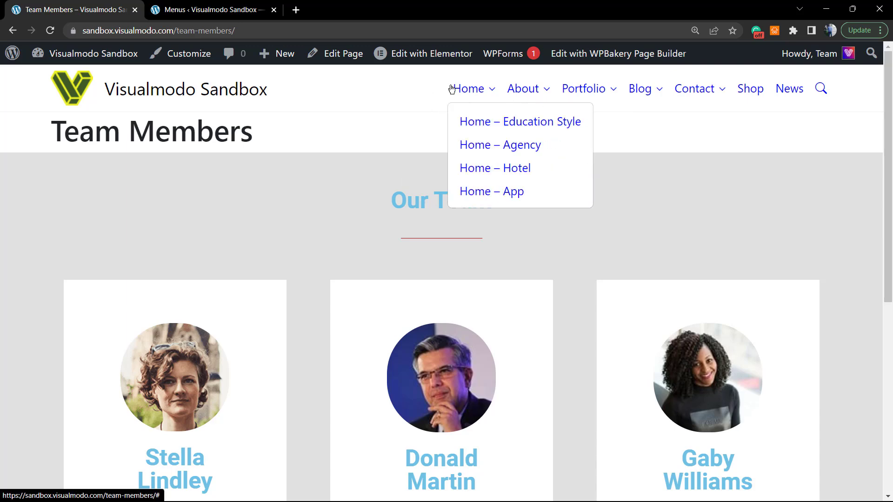
left_click(144, 6)
scroll(325, 344, "up", 12)
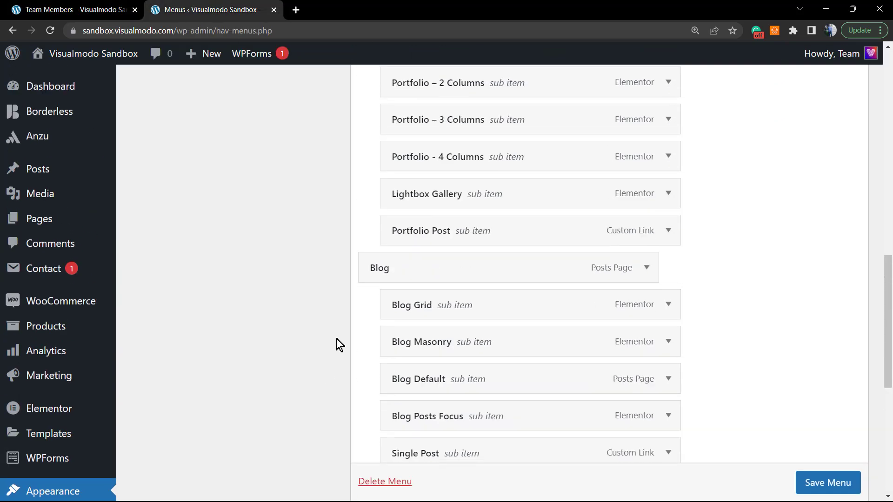
scroll(336, 339, "up", 7)
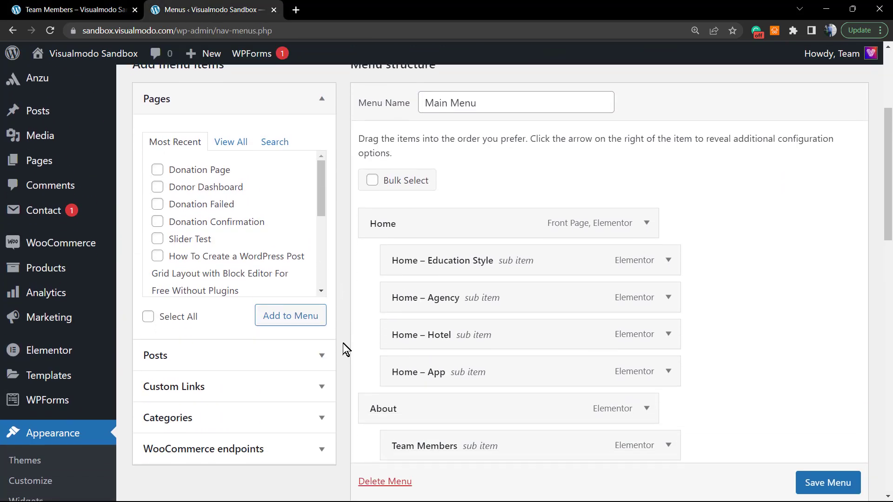
scroll(342, 343, "down", 4)
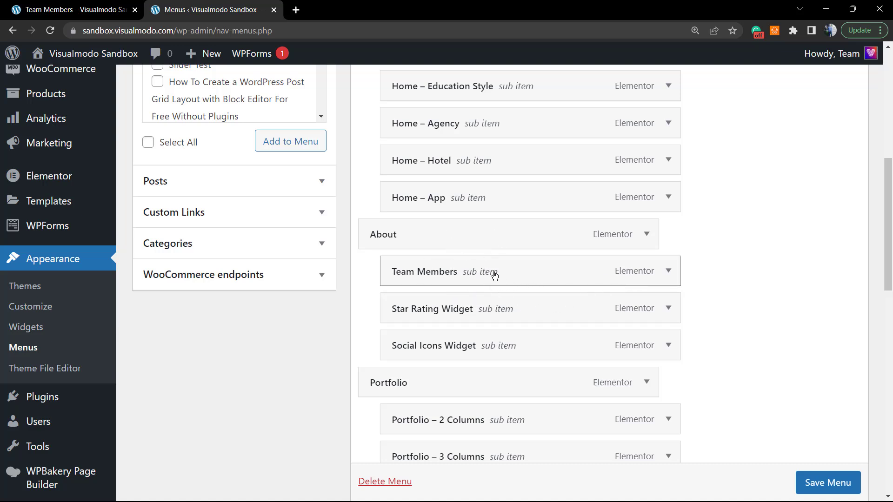
Expand the Team Members menu item, remove it from under About, and save the Main Menu
left_click(668, 271)
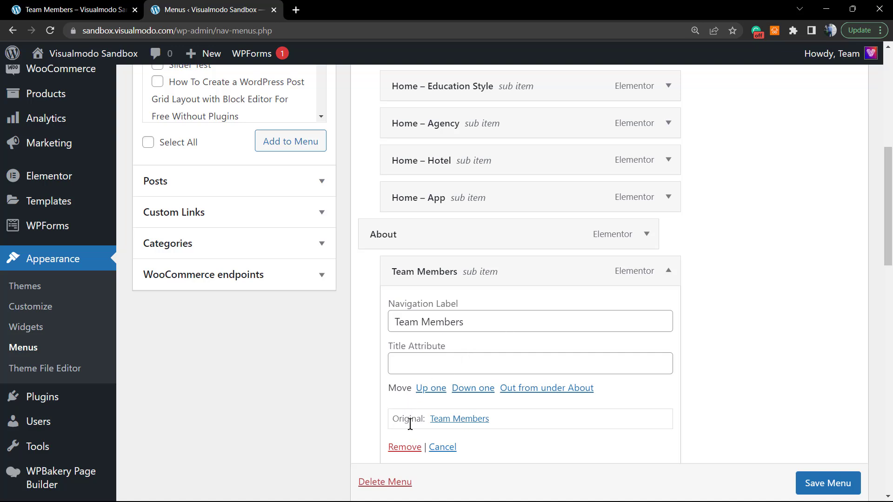
left_click(411, 445)
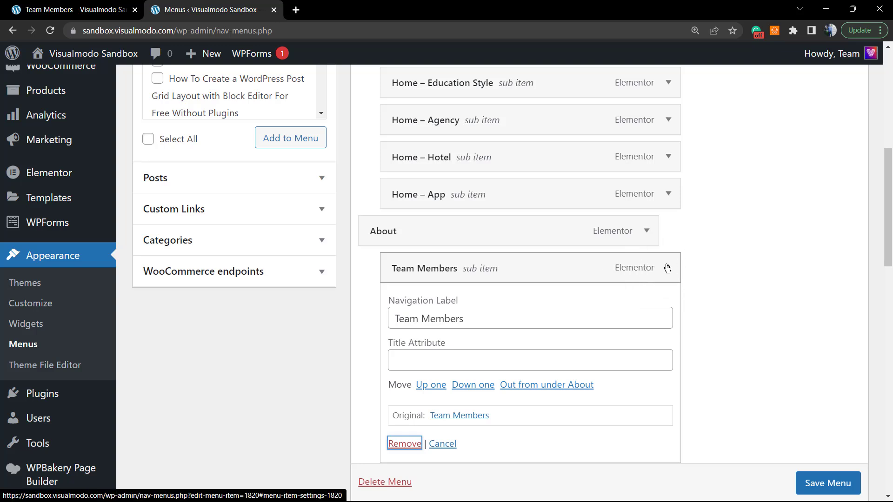
left_click(404, 445)
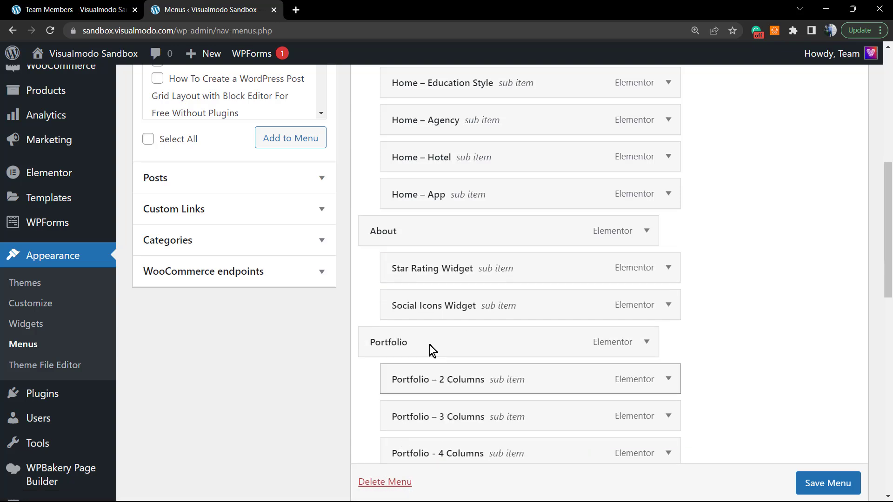
left_click(823, 484)
scroll(823, 484, "down", 1)
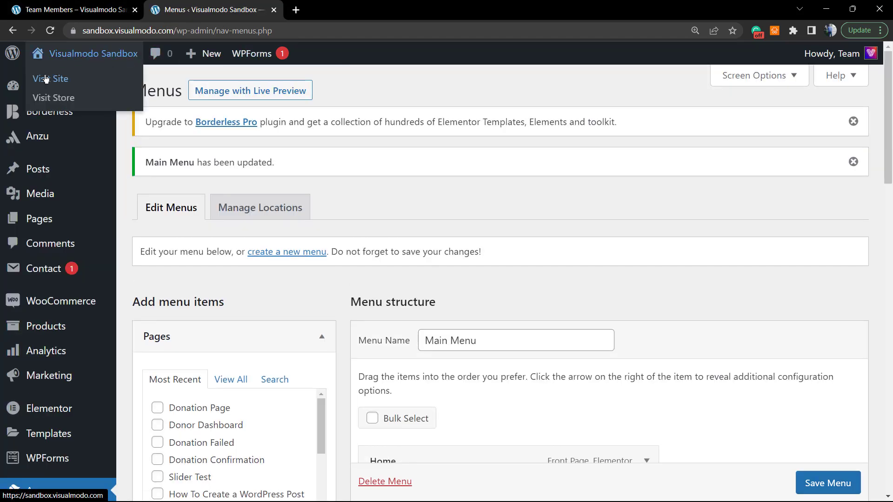
Confirm on the live site that About no longer lists Team Members, and reload that page
left_click(46, 79)
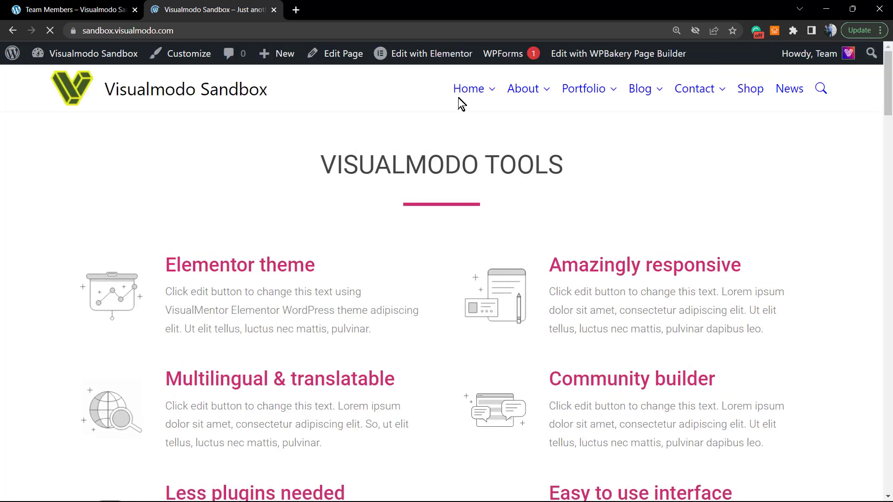
mouse_move(512, 96)
left_click(104, 9)
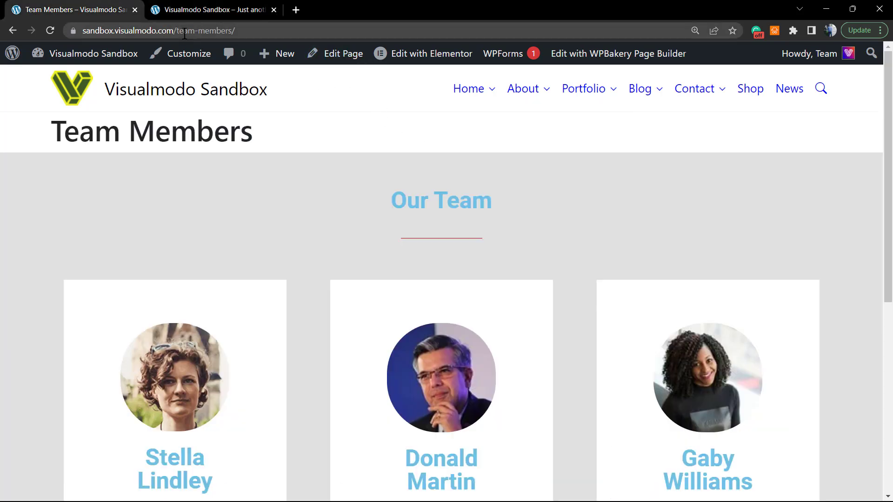
key("F5")
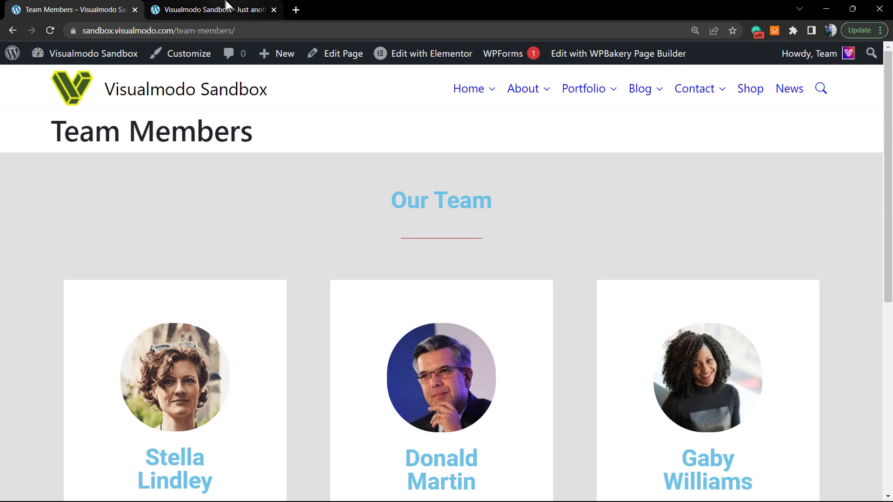
left_click(225, 7)
Go to the admin Dashboard and then to Pages > All Pages
mouse_move(70, 55)
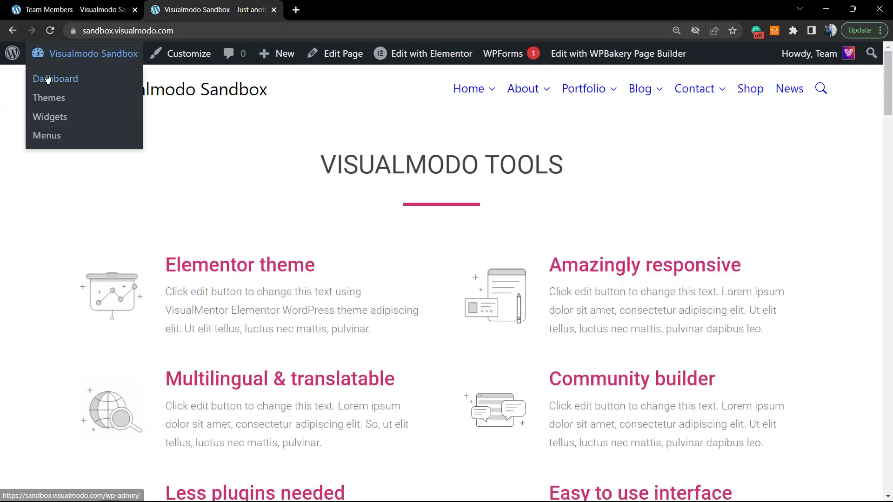
left_click(52, 75)
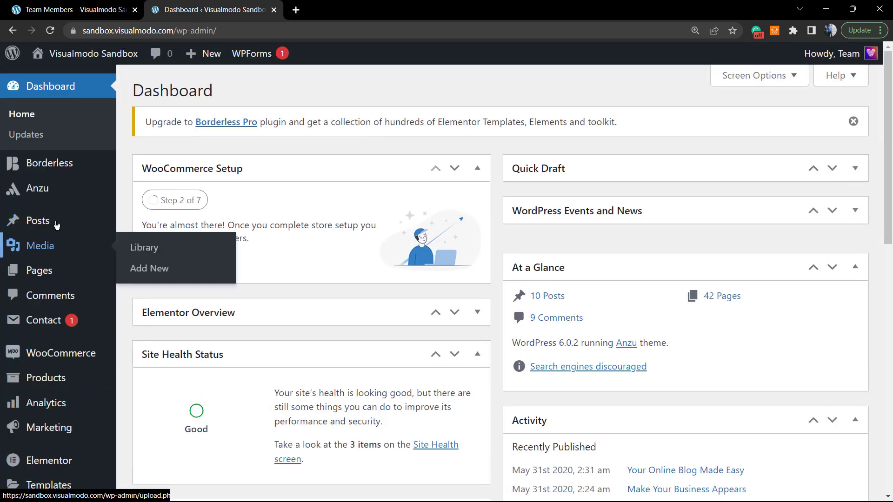
mouse_move(57, 222)
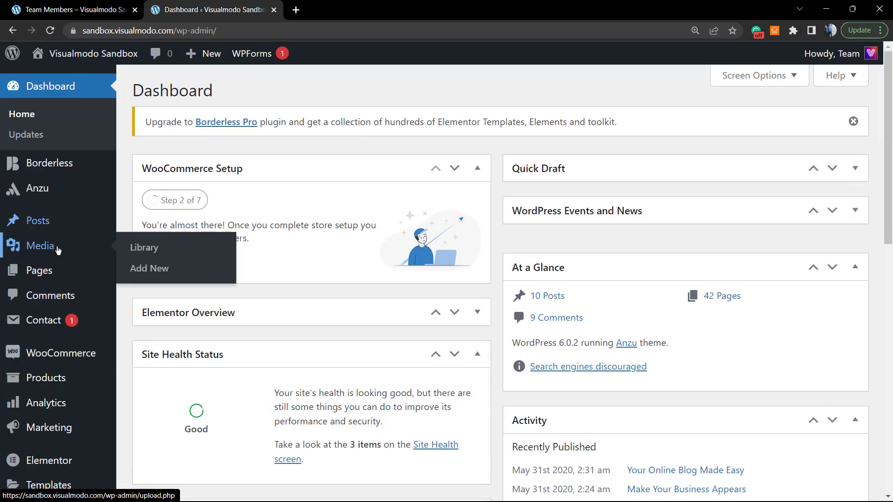
left_click(54, 273)
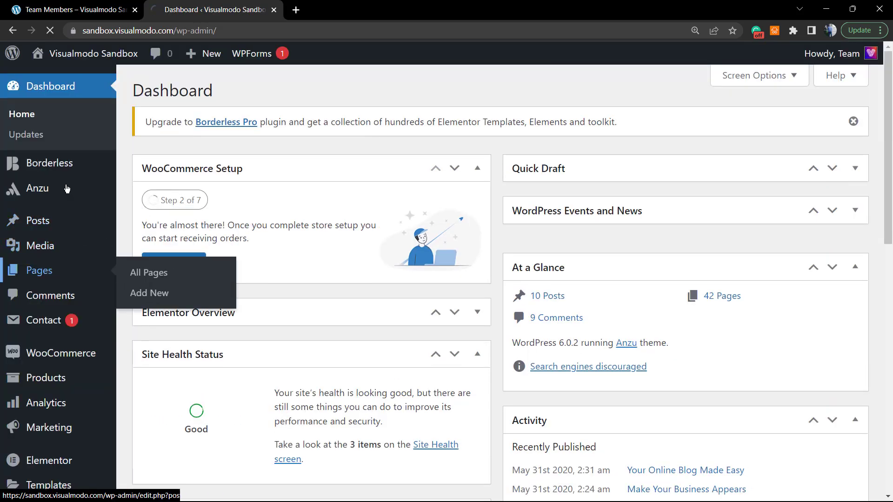
Copy the Team Members title and search the Pages list for 'Team Members'
left_click(75, 9)
triple_click(187, 139)
key("ctrl+c")
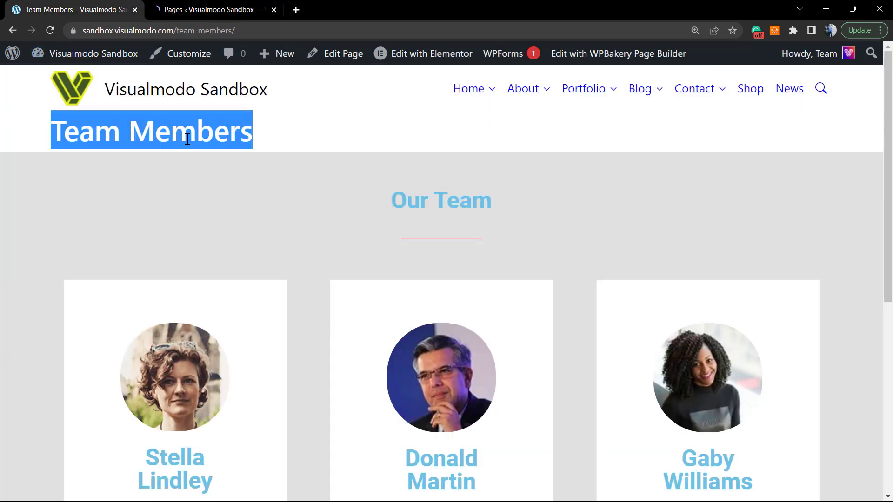
left_click(199, 8)
mouse_move(203, 53)
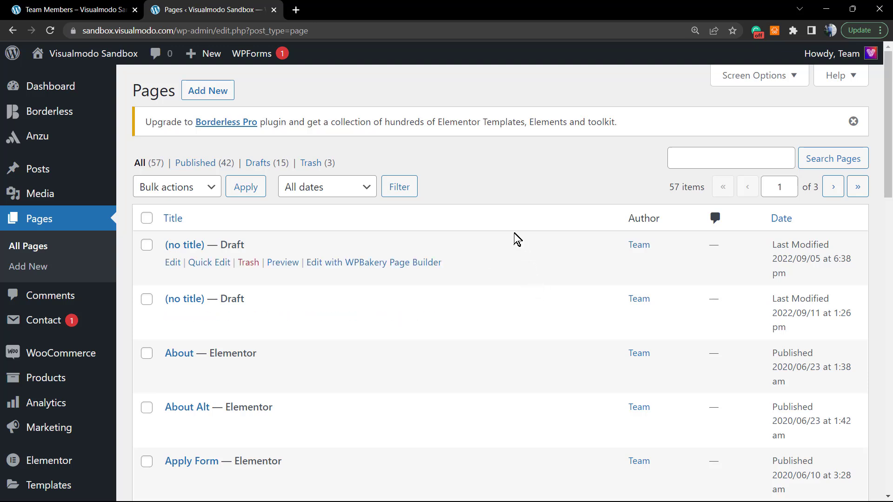
left_click(717, 160)
type("Team Members")
left_click(846, 163)
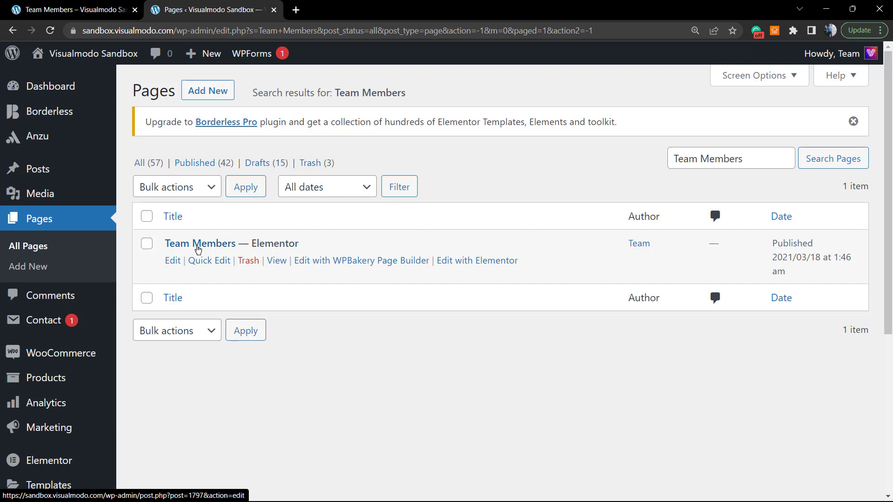
Use Quick Edit to change the Team Members page status from Published to Draft
left_click(215, 260)
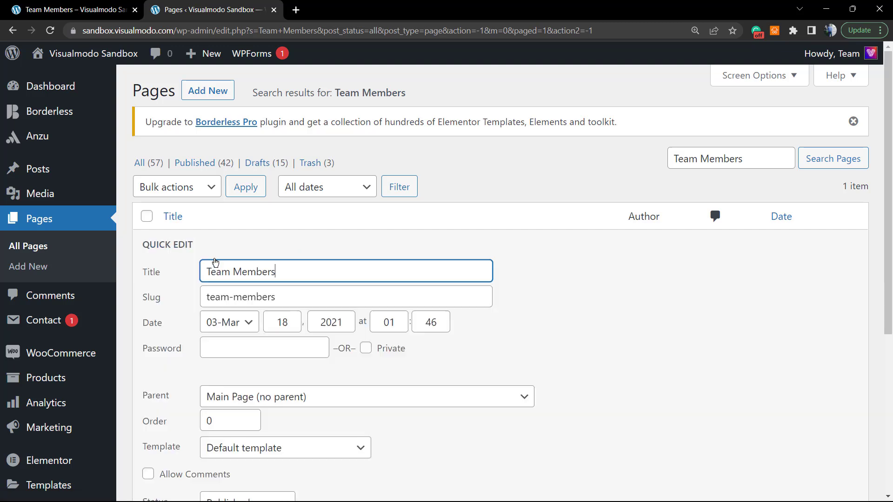
scroll(182, 261, "down", 2)
left_click(223, 415)
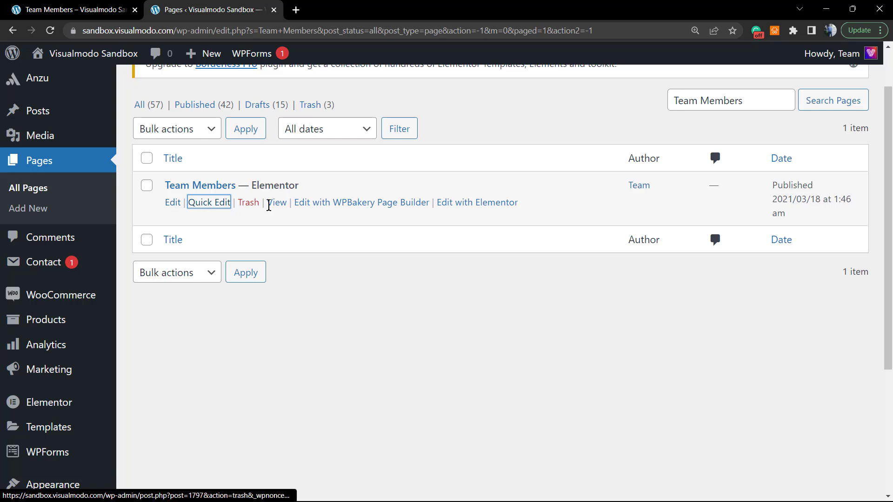
left_click(202, 205)
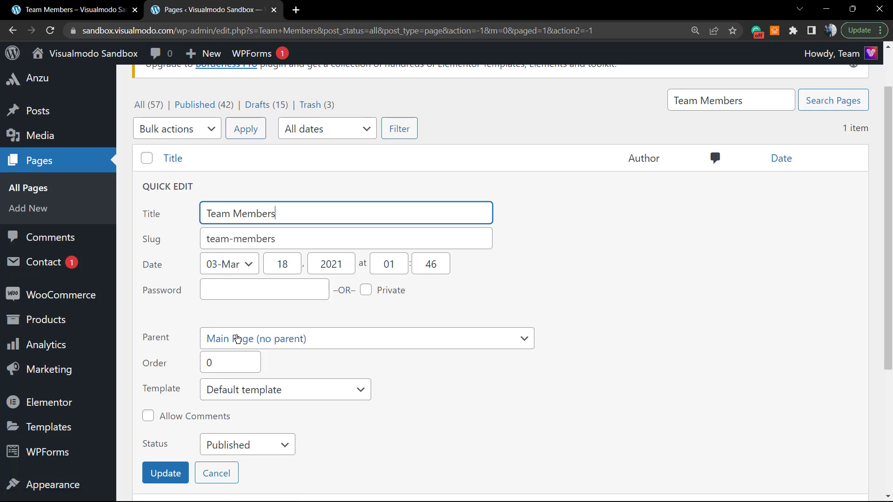
scroll(237, 340, "down", 1)
scroll(331, 338, "down", 1)
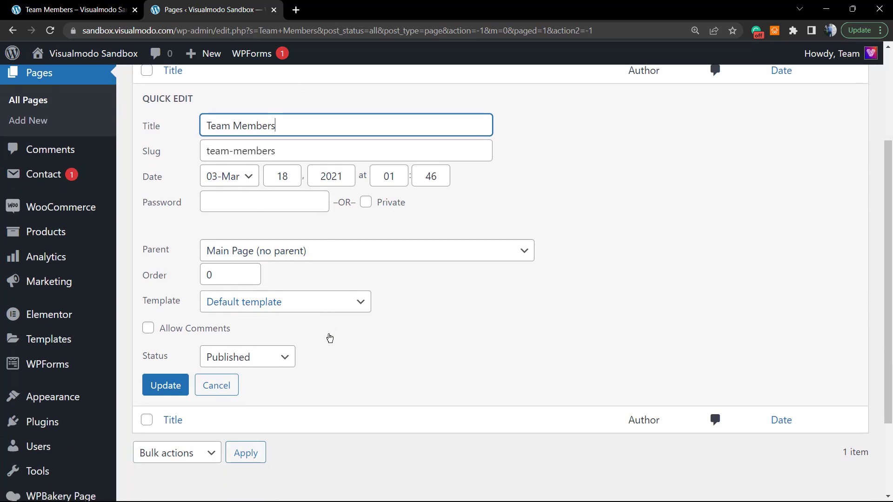
double_click(151, 329)
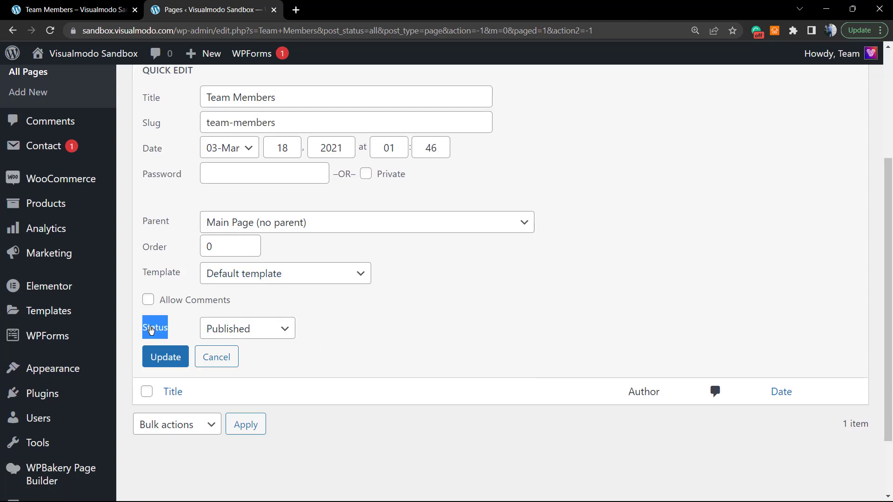
left_click(260, 338)
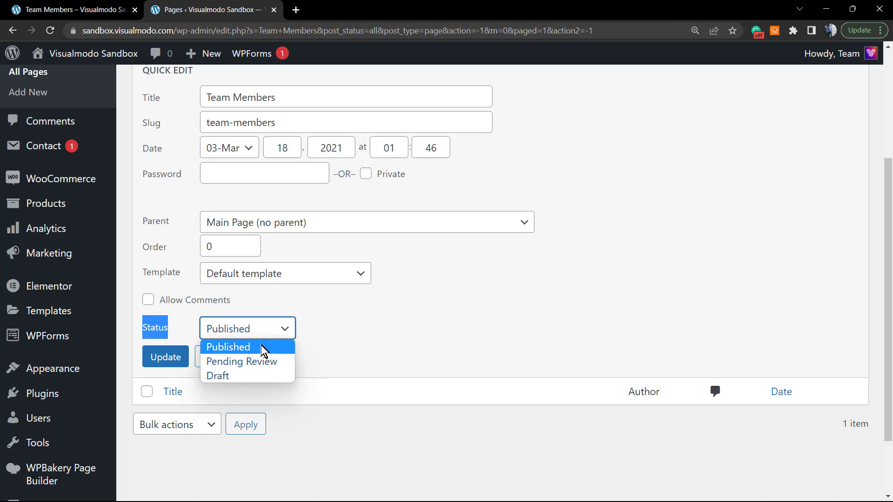
left_click(259, 377)
left_click(162, 357)
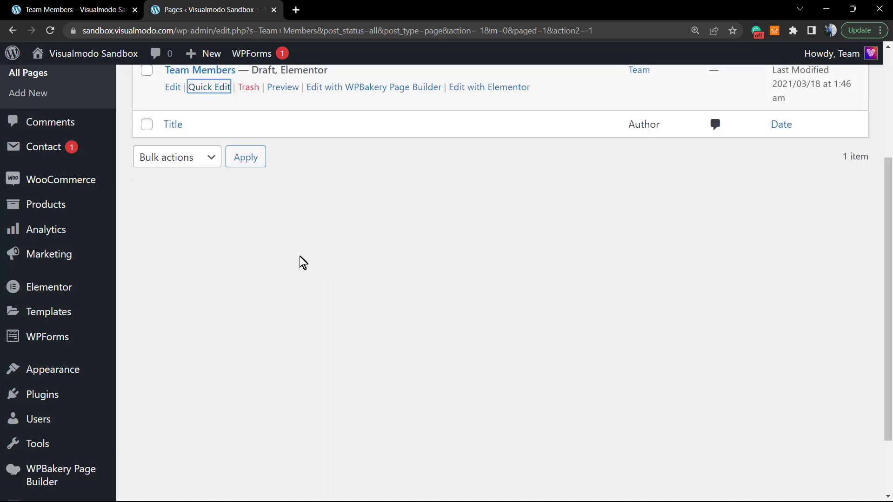
scroll(301, 261, "up", 3)
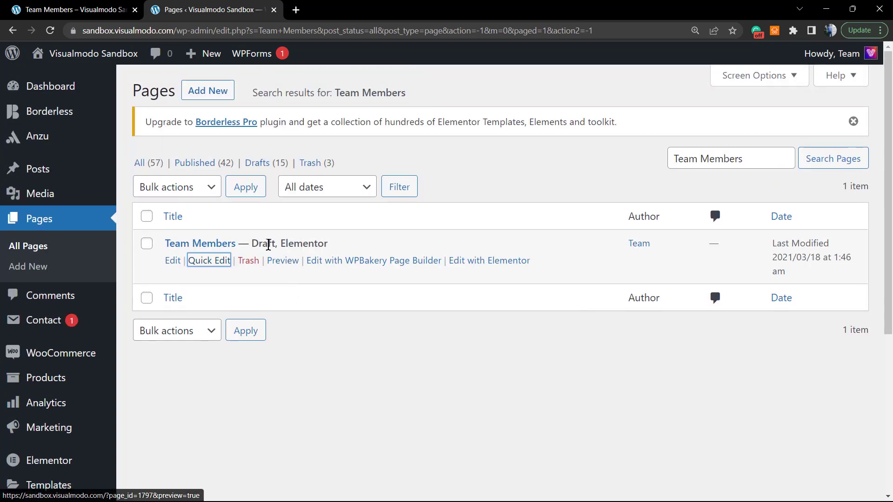
Switch to the live-site tab showing Team Members with its three Our Team cards
left_click(64, 5)
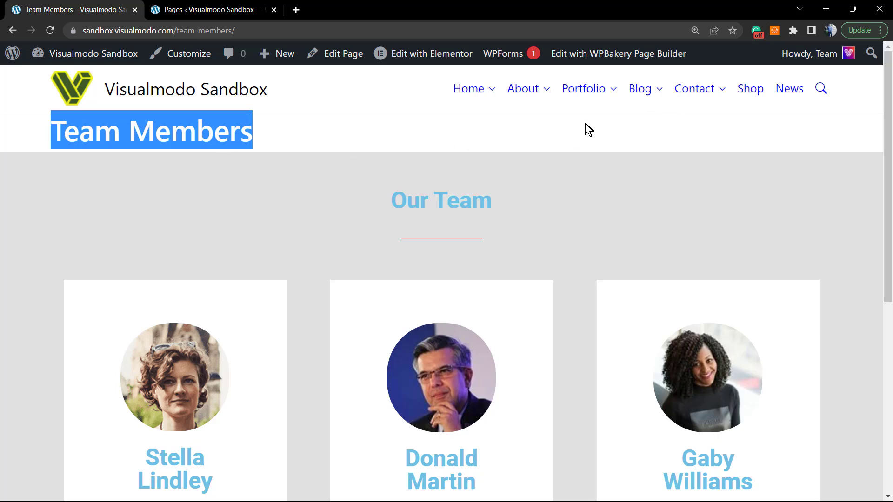
mouse_move(848, 55)
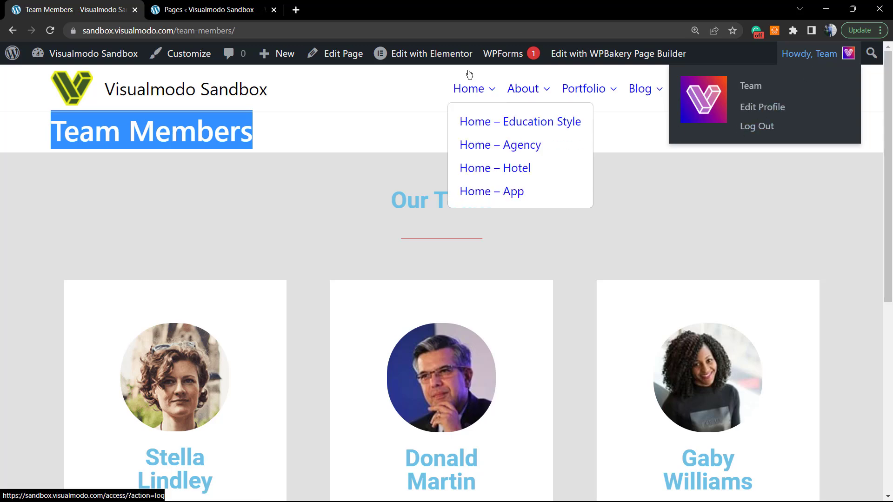
Log out via the Howdy menu and reload Team Members to see the page-not-found error
left_click(212, 9)
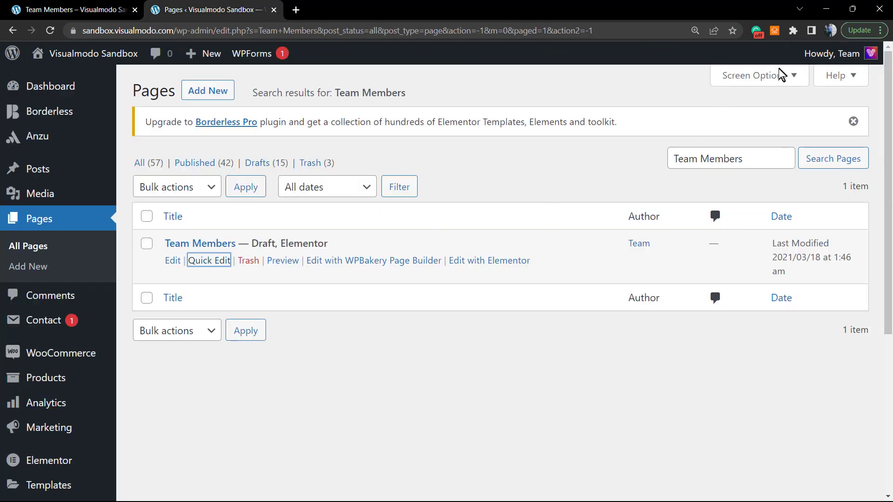
mouse_move(819, 55)
left_click(792, 126)
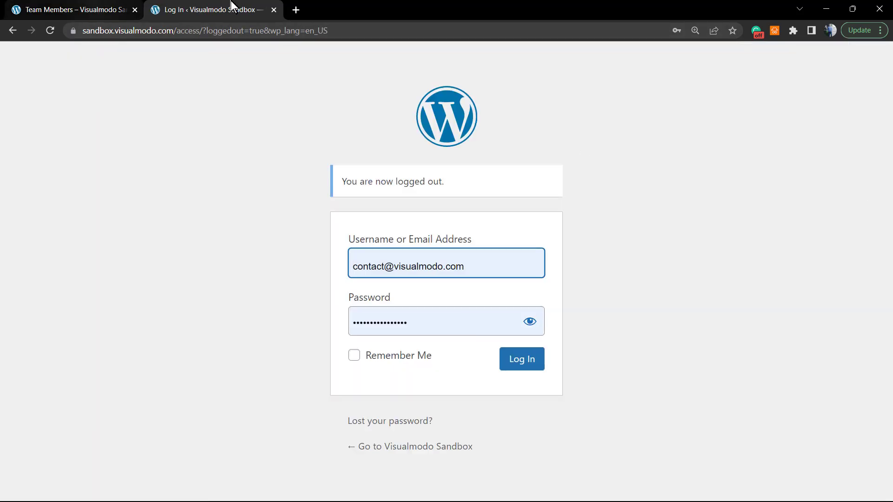
key("ctrl+Tab")
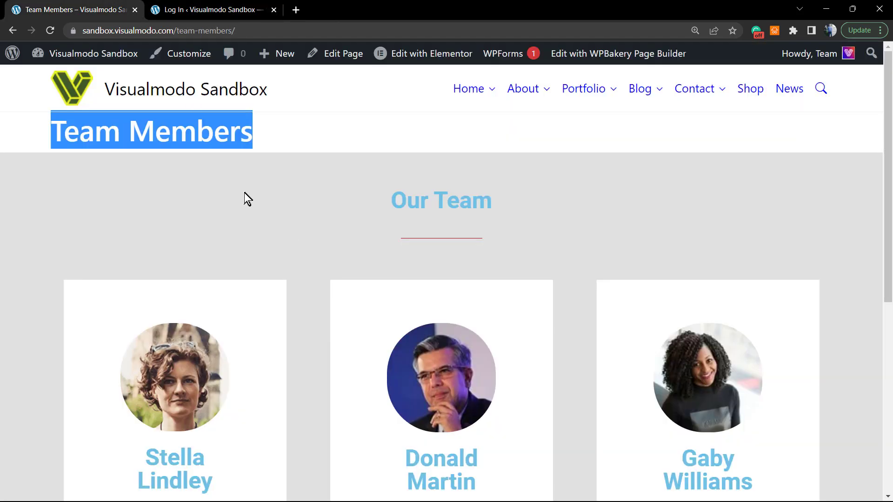
key("F5")
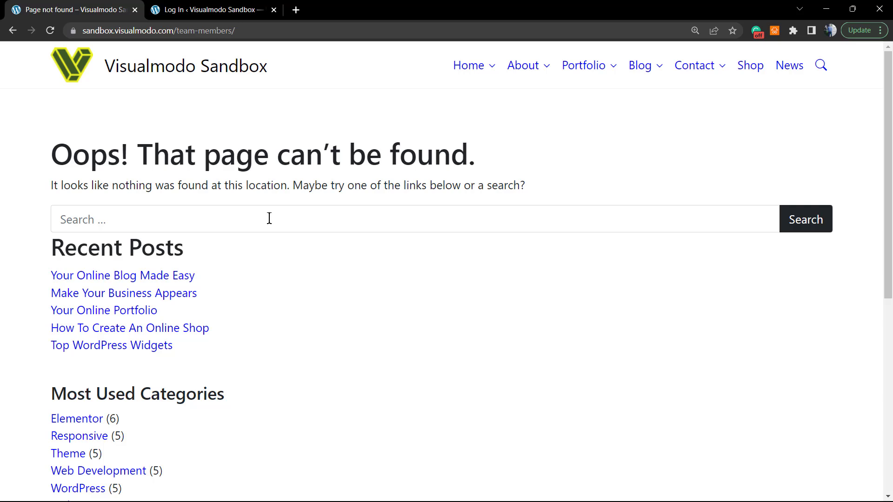
double_click(218, 35)
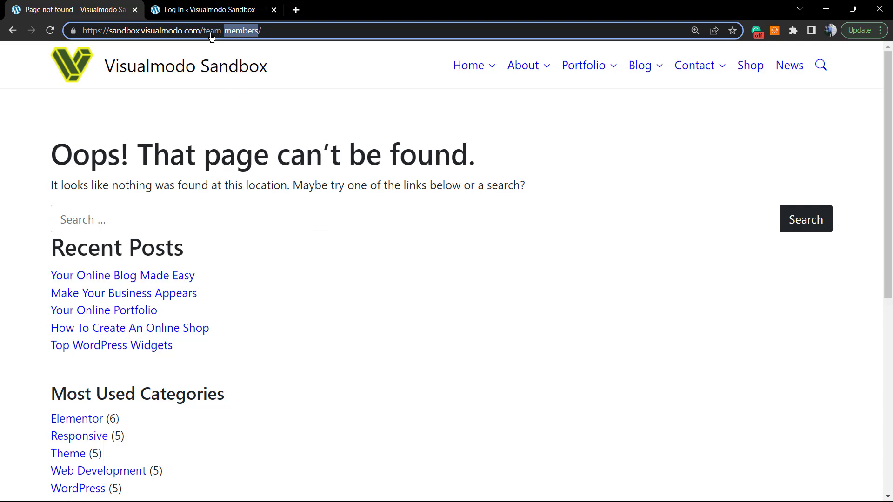
Log back in on the login tab and reload the Team Members address
left_click(205, 9)
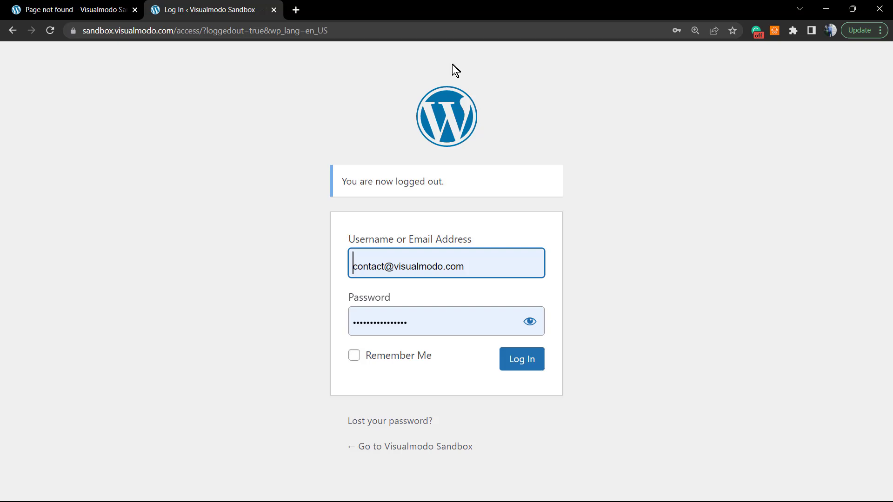
left_click(524, 364)
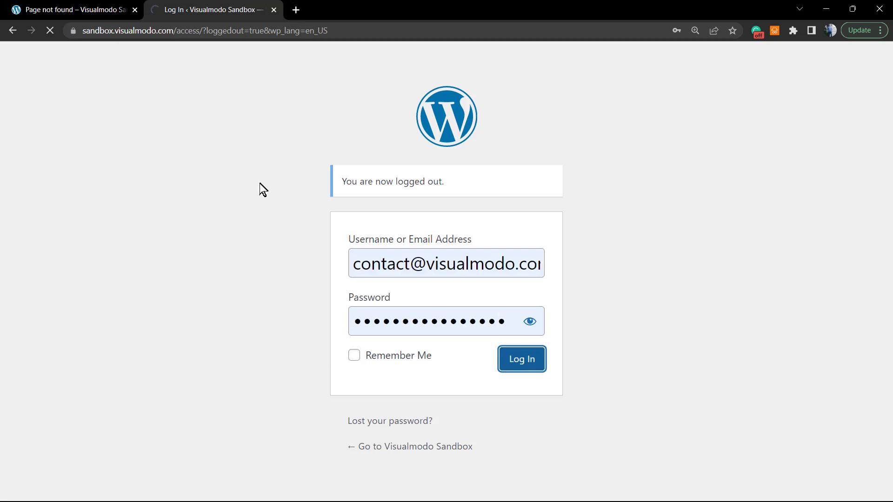
key("ctrl+shift+Tab")
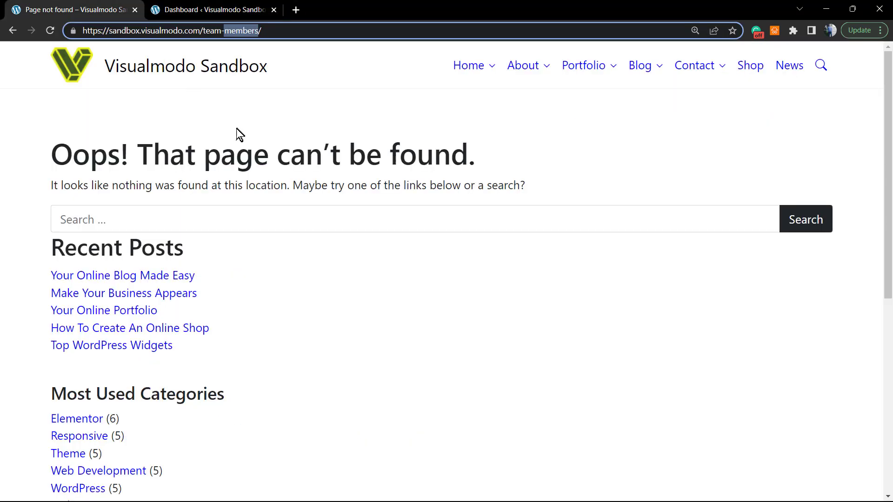
key("Return")
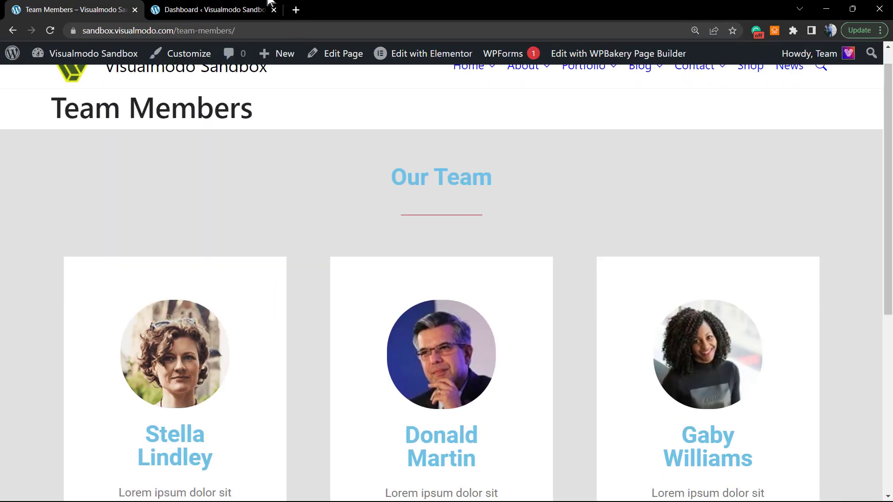
From the Dashboard, open All Pages and search for the pasted 'Team Members' title
left_click(269, 3)
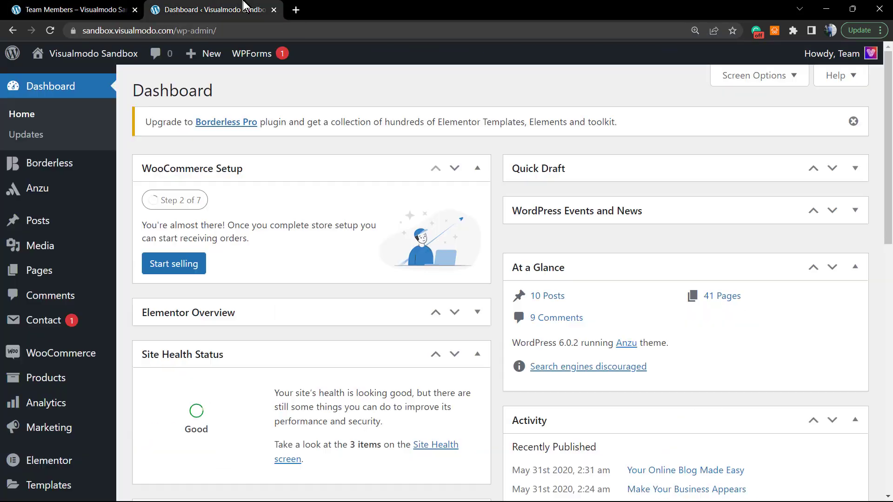
left_click(64, 279)
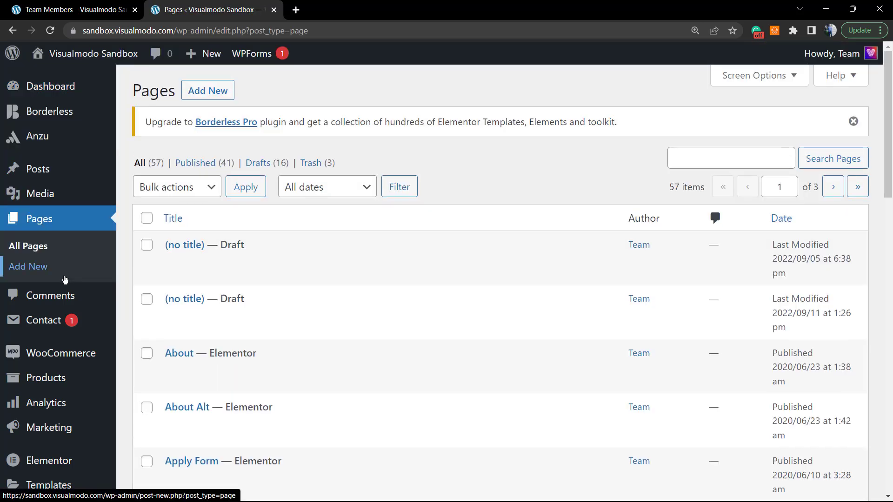
left_click(728, 155)
key("ctrl+v")
key("Return")
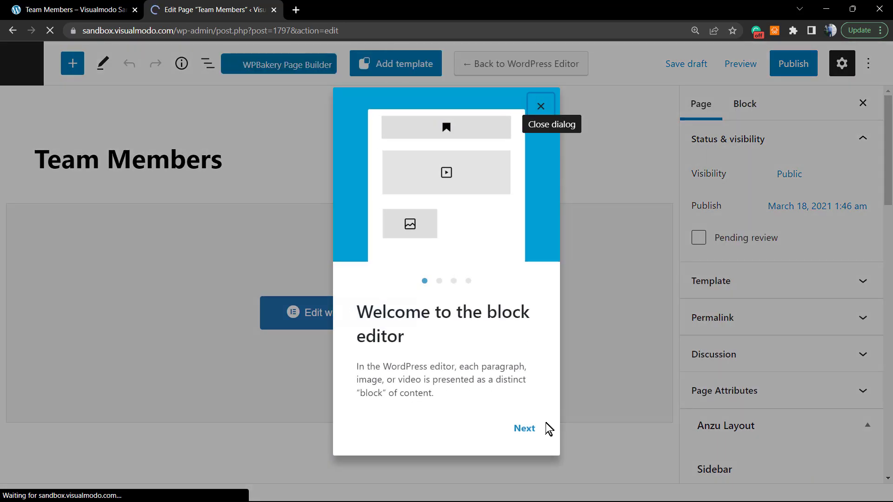
Step through and dismiss the block editor's welcome guide
left_click(537, 431)
left_click(524, 448)
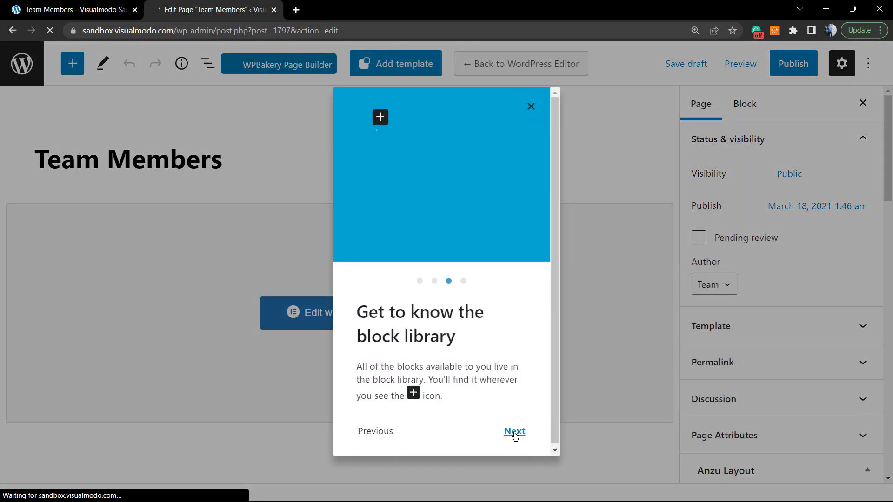
left_click(513, 431)
left_click(514, 434)
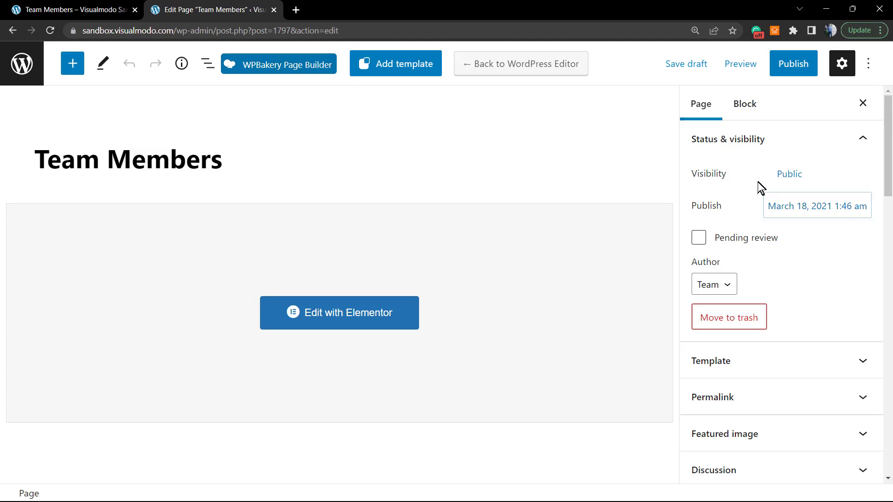
Publish the Team Members page, confirming in the pre-publish panel
double_click(709, 175)
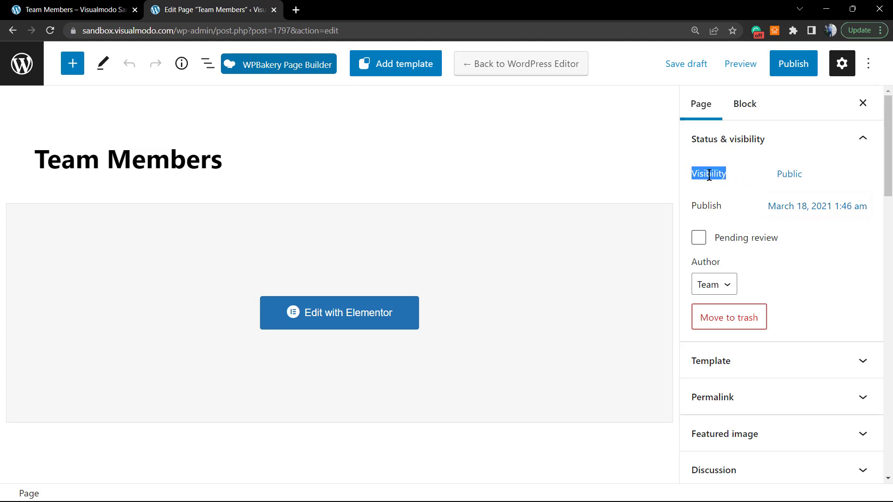
left_click(793, 175)
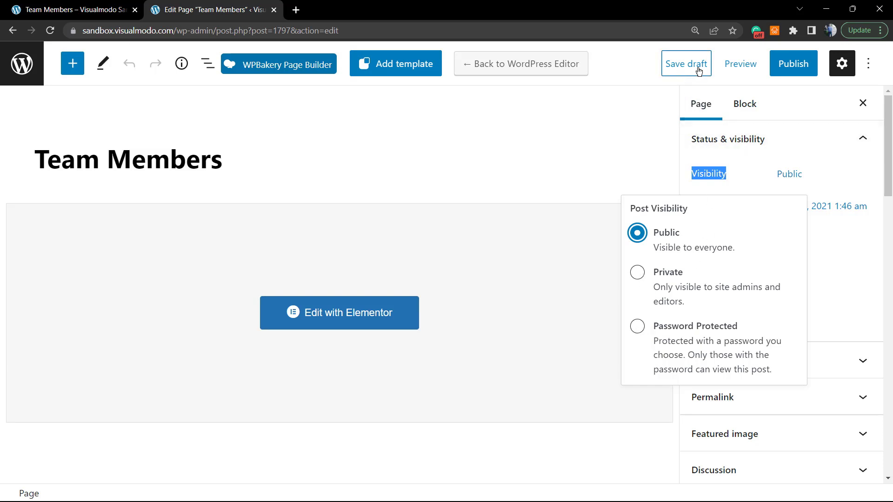
left_click(787, 73)
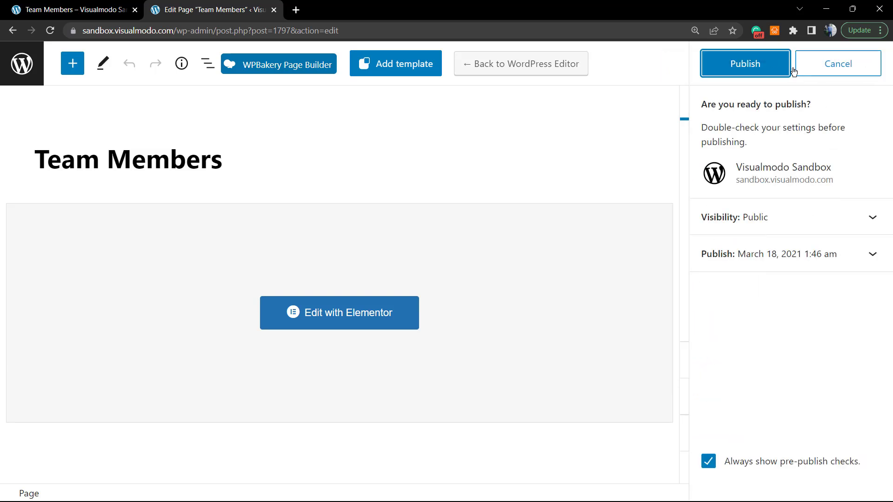
left_click(765, 70)
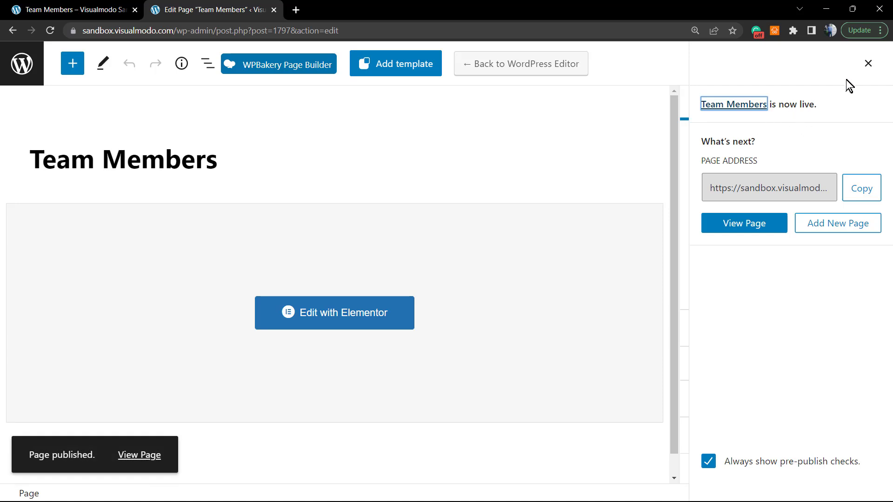
Set the Team Members visibility to Password Protected with a page password and save
left_click(869, 64)
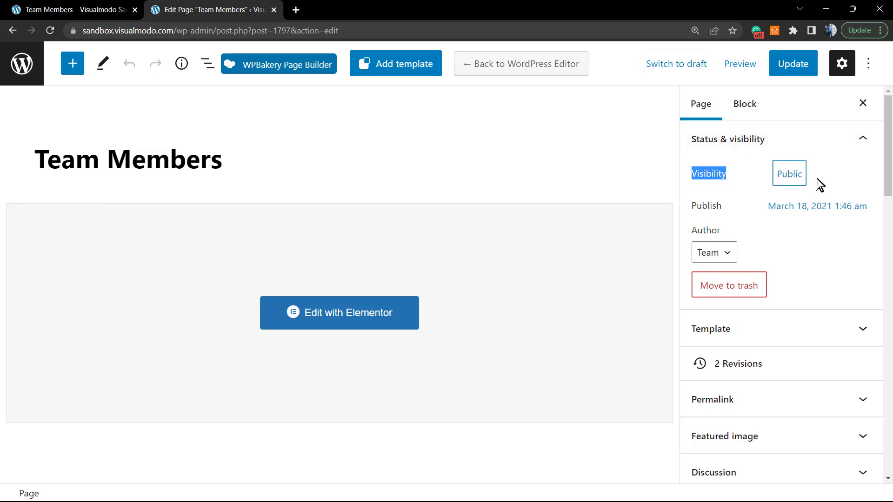
left_click(798, 181)
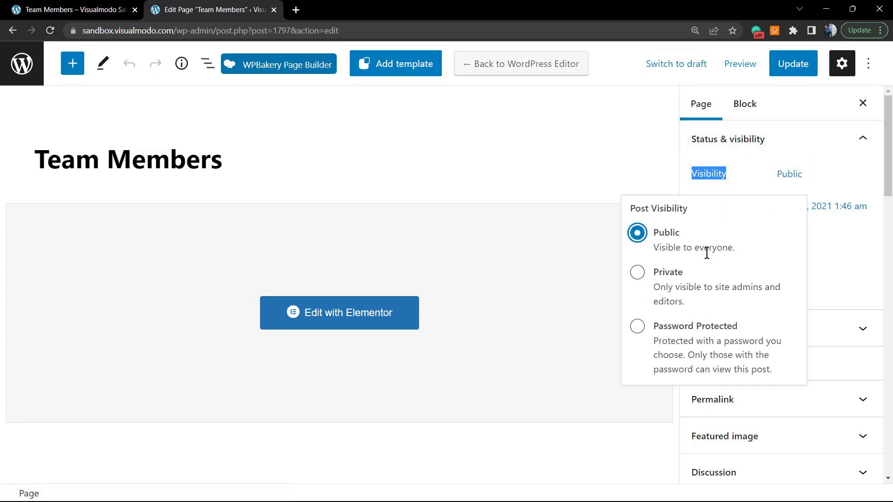
left_click(667, 329)
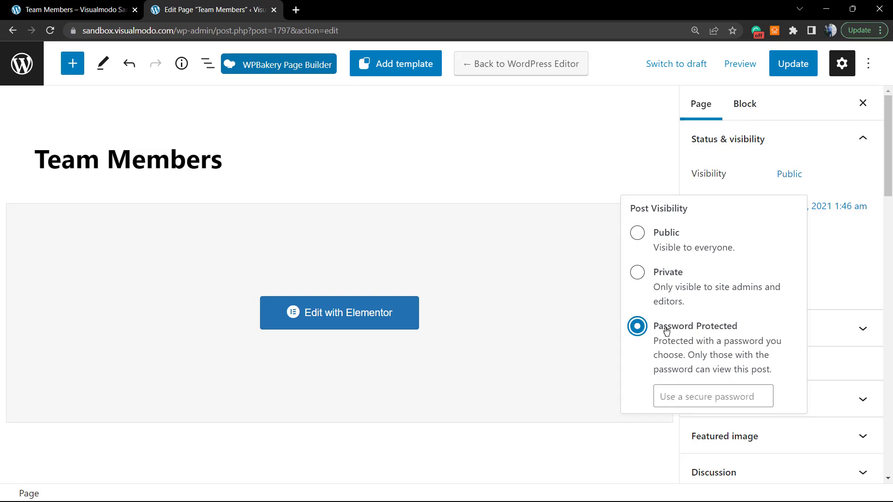
left_click(693, 393)
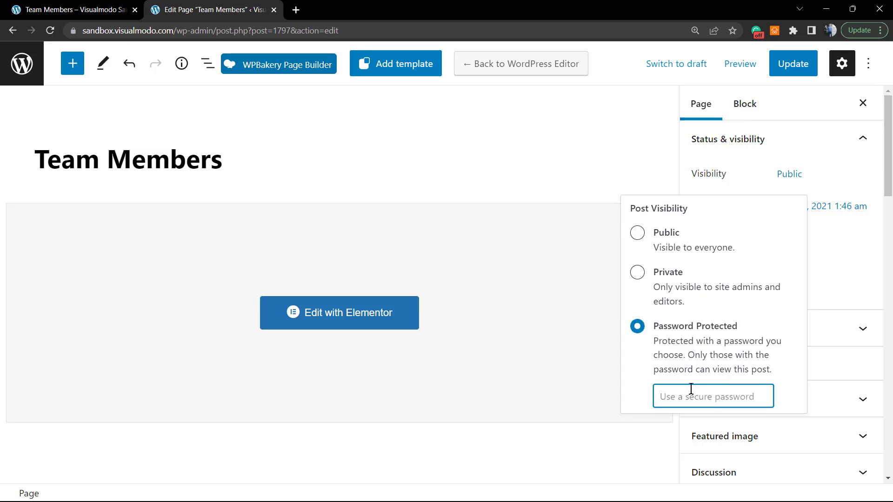
type("1234")
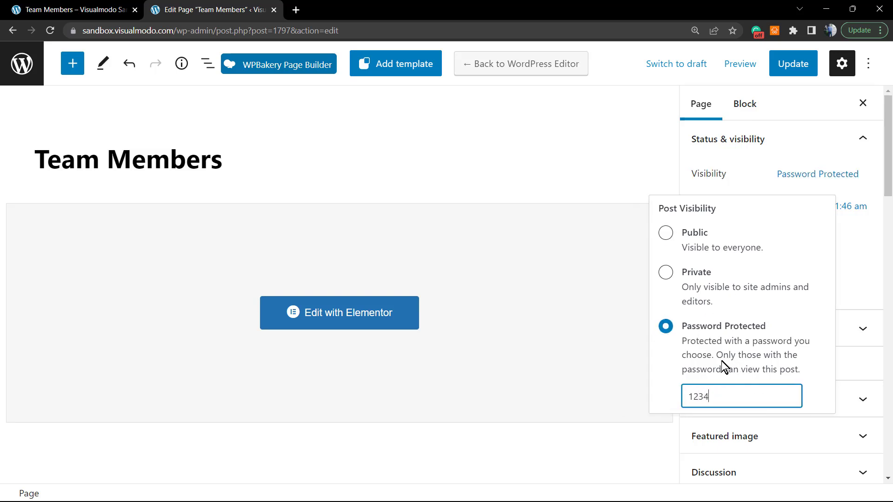
type("567")
left_click(604, 182)
key("ctrl+s")
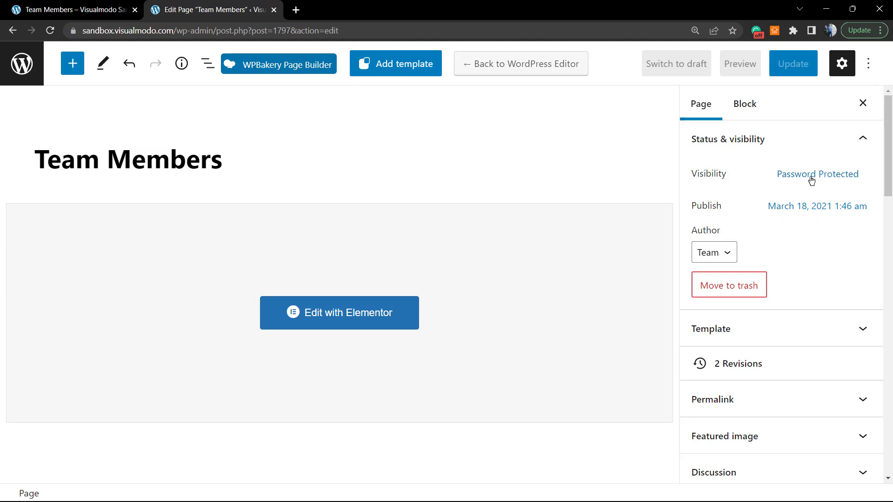
Update the protected page, then reload the live Team Members tab
left_click(810, 179)
left_click(791, 71)
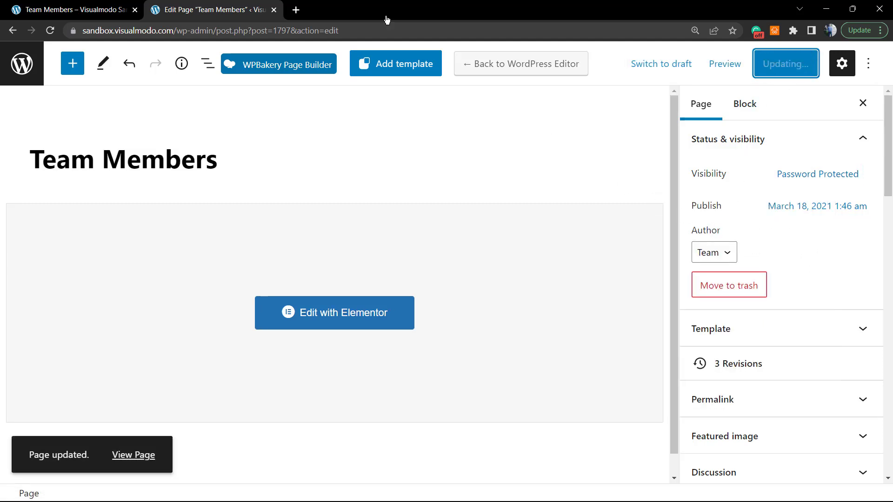
left_click(79, 10)
key("F5")
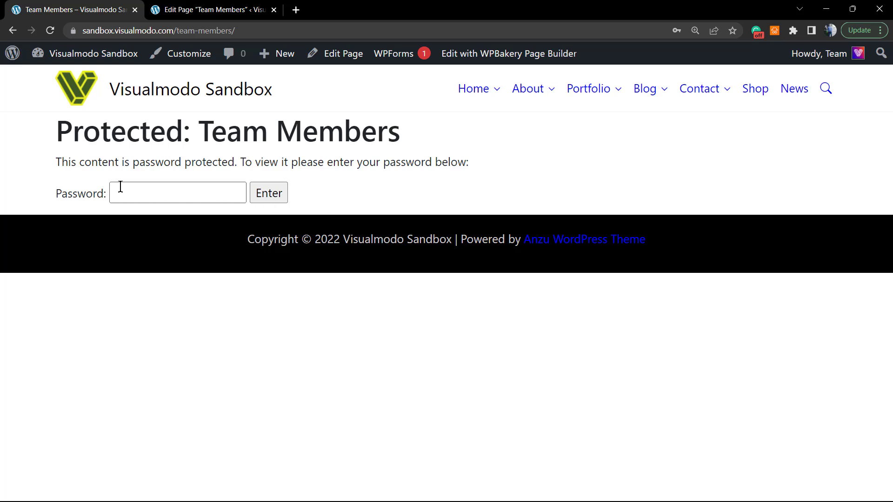
Select the 'Protected: Team Members' password message text on the live page
double_click(85, 164)
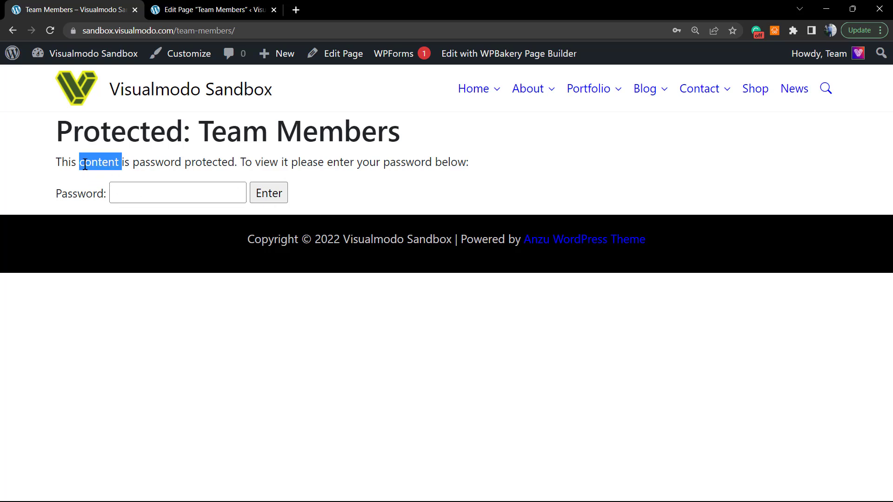
triple_click(158, 162)
left_click(224, 166)
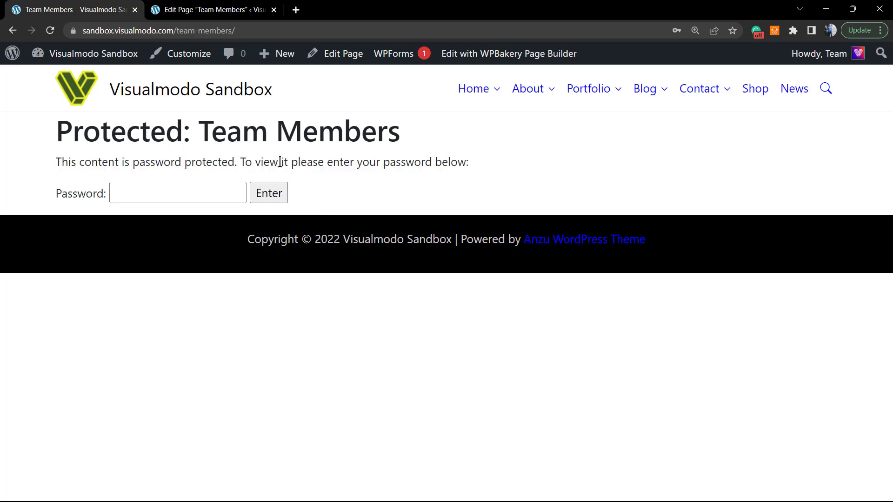
triple_click(435, 166)
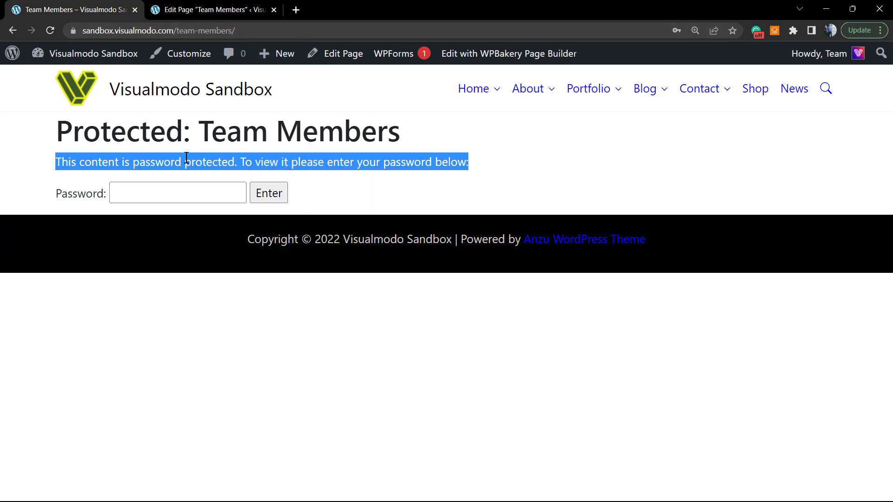
Unlock the page with its password to reveal the Our Team cards, then return to the editor
left_click(158, 194)
left_click(159, 194)
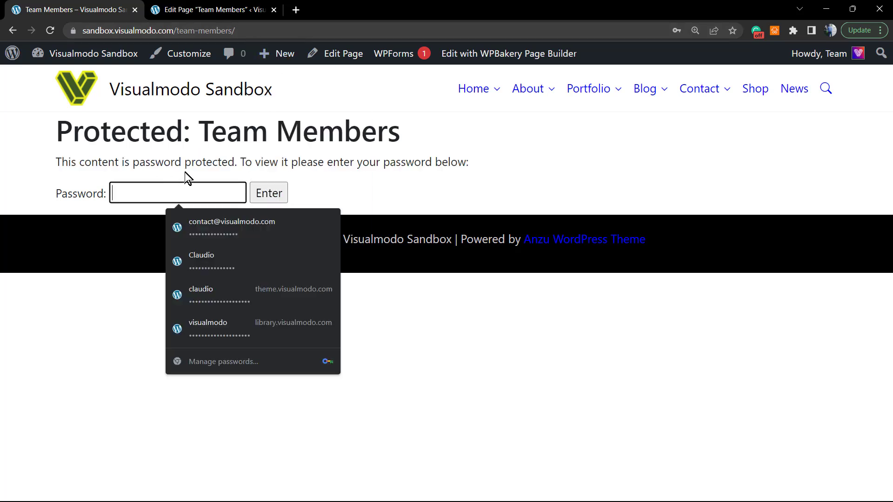
left_click(2, 274)
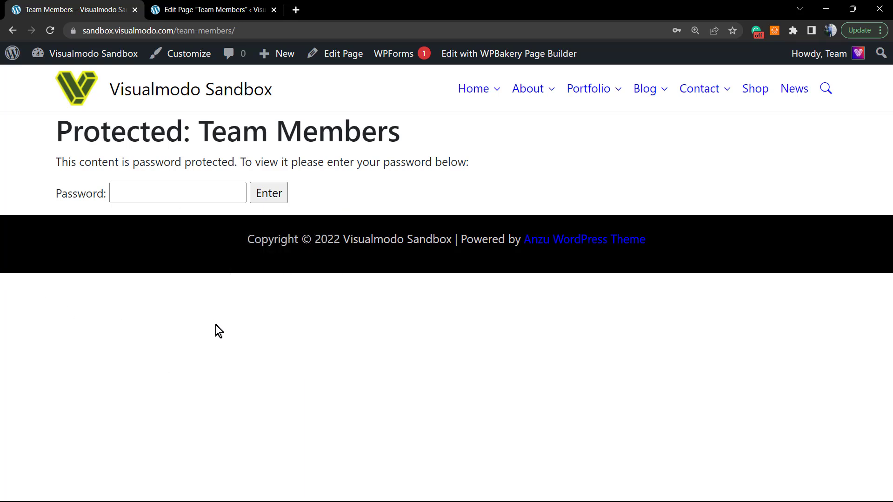
left_click(179, 196)
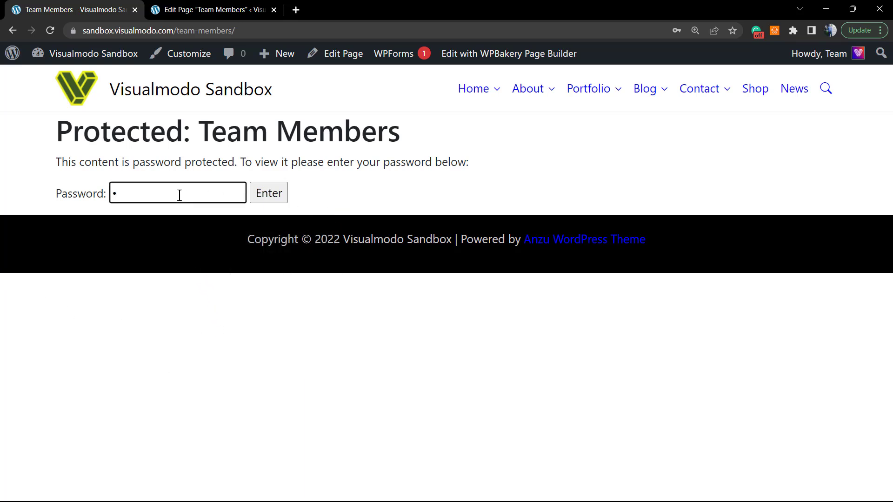
type("1234567")
left_click(274, 193)
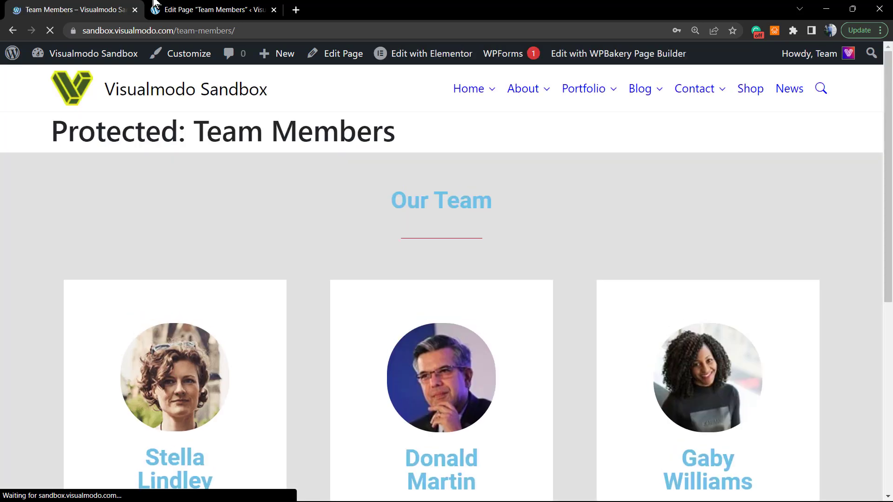
left_click(154, 3)
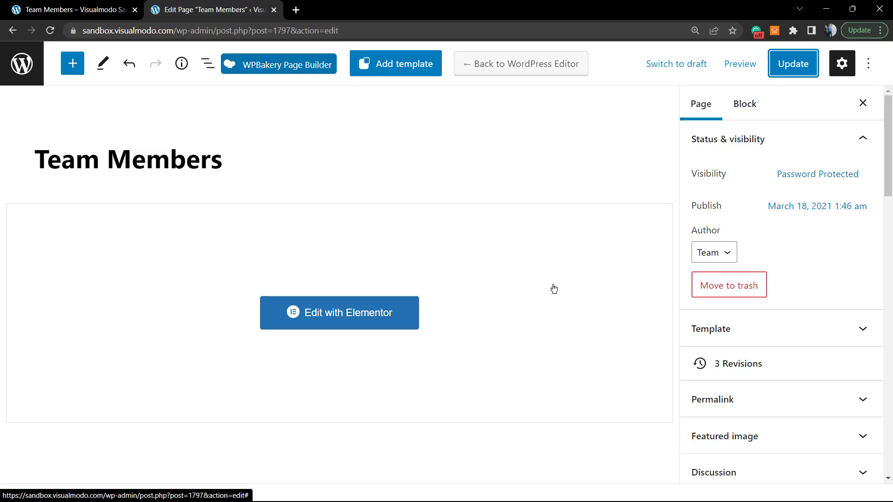
Search the Pages list for 'Team Members' and move that page to the Trash
left_click(22, 77)
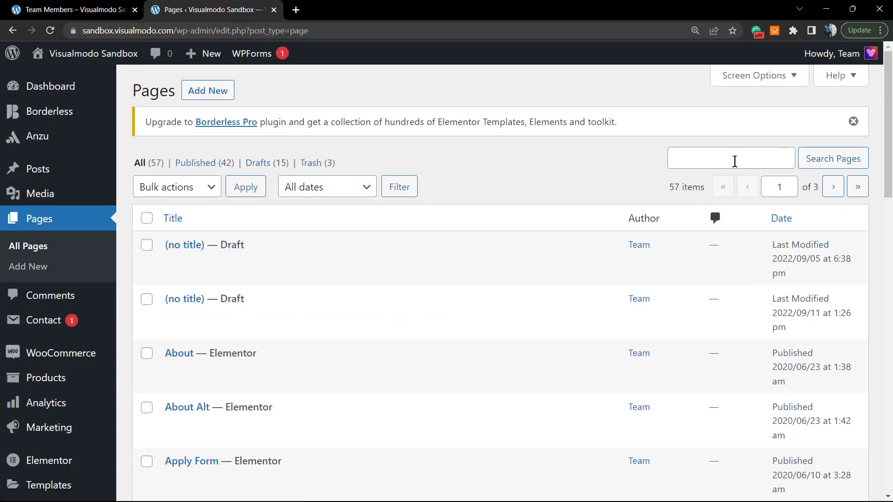
left_click(733, 160)
type("Team Members")
left_click(833, 159)
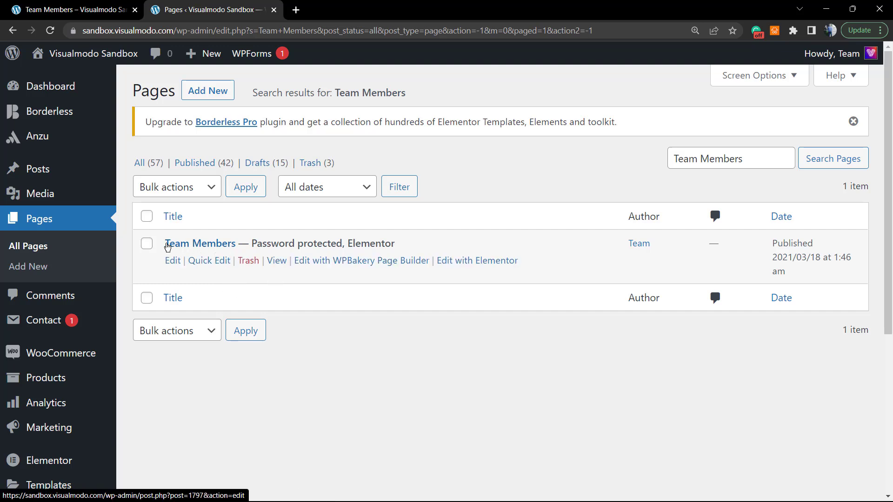
left_click(251, 264)
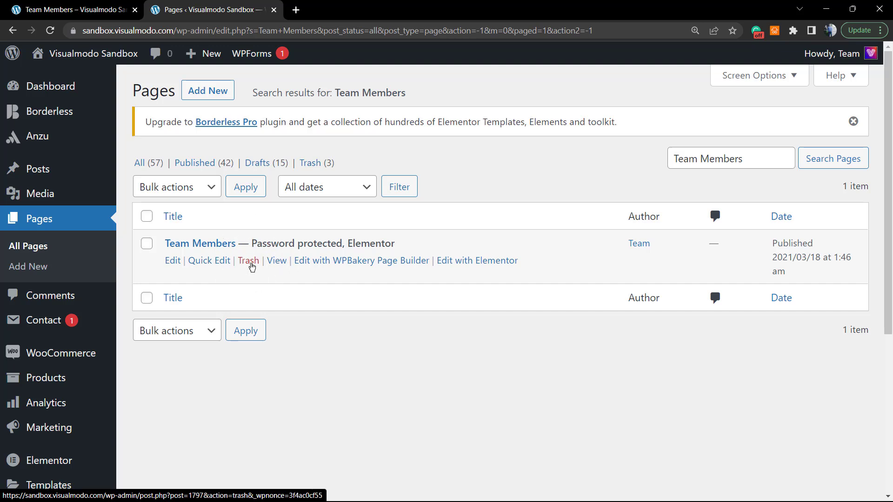
left_click(250, 264)
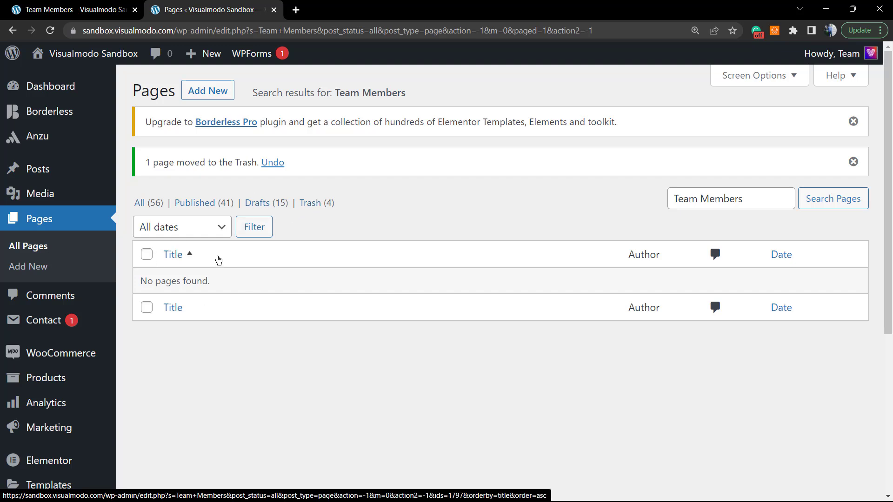
Check the live Team Members URL, then open the Trash (4) list in Pages
left_click(79, 9)
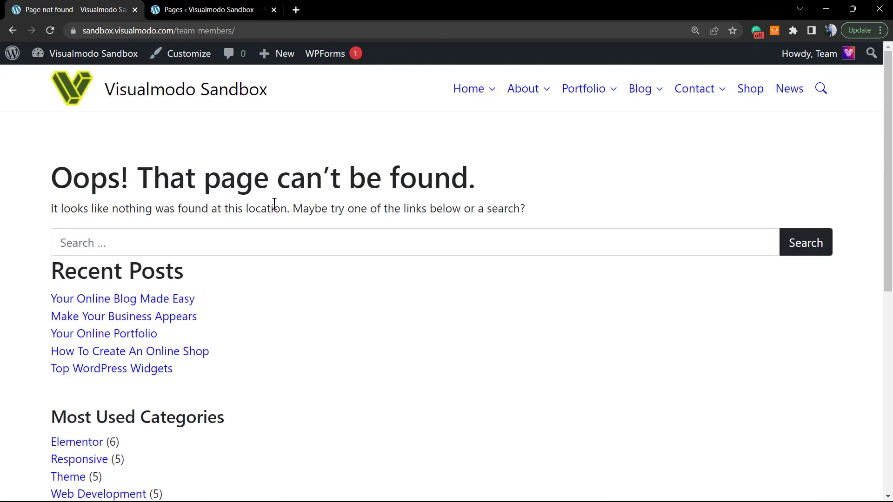
left_click(209, 2)
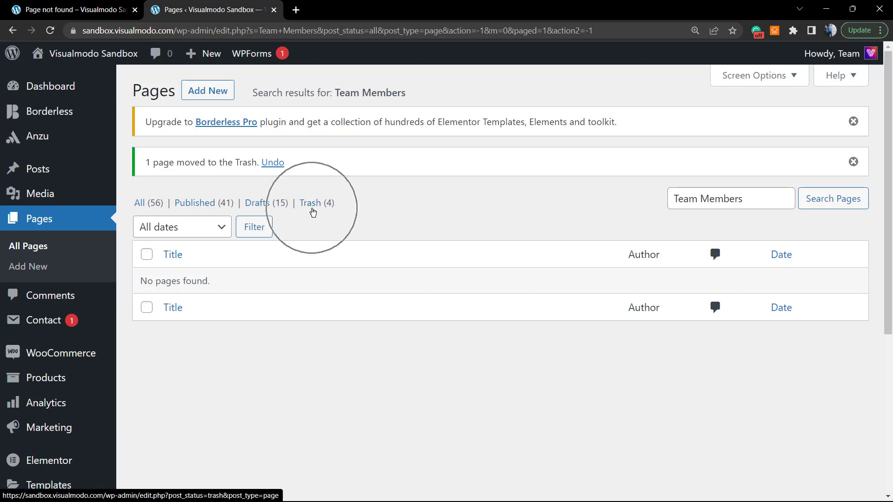
left_click_drag(378, 209, 361, 205)
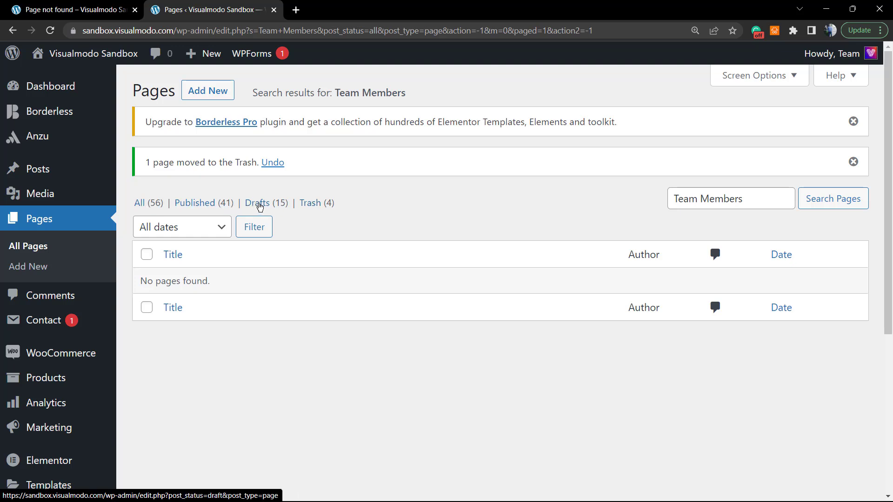
left_click(313, 204)
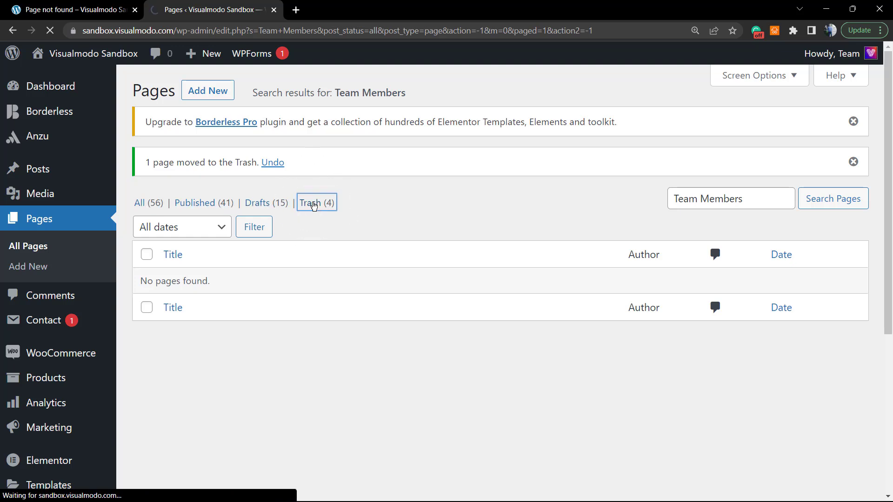
Permanently delete the first untitled page in the Trash
scroll(293, 307, "down", 1)
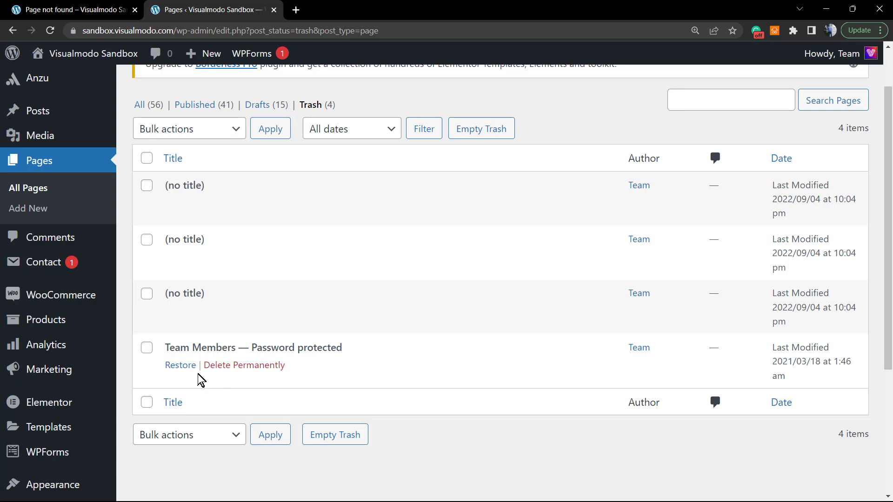
left_click_drag(286, 366, 219, 369)
left_click(319, 372)
scroll(316, 370, "up", 2)
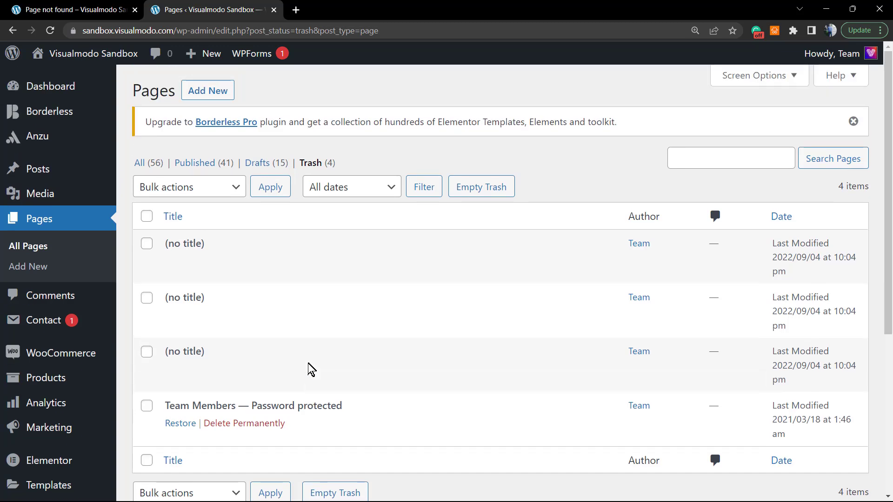
scroll(312, 370, "down", 2)
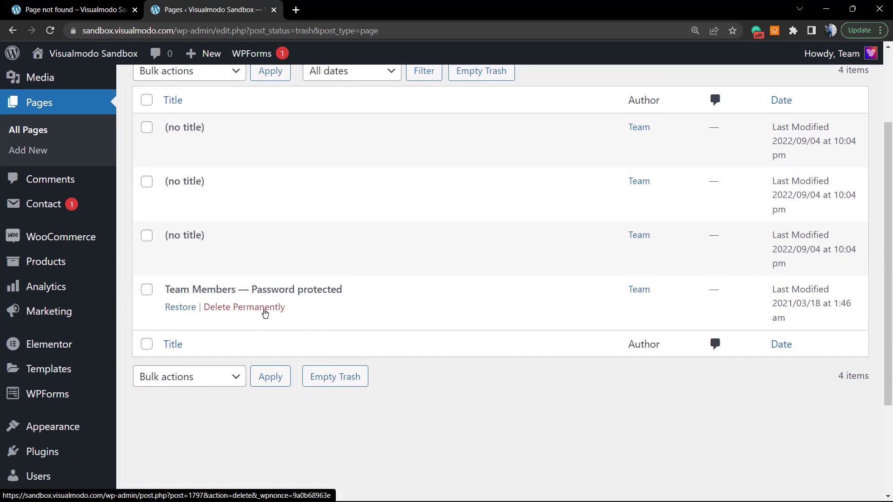
scroll(265, 313, "up", 3)
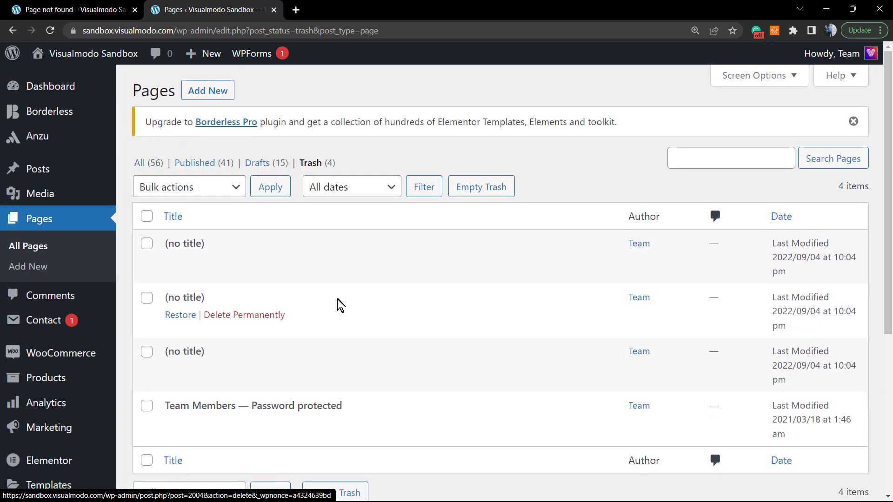
scroll(339, 302, "down", 5)
mouse_move(296, 185)
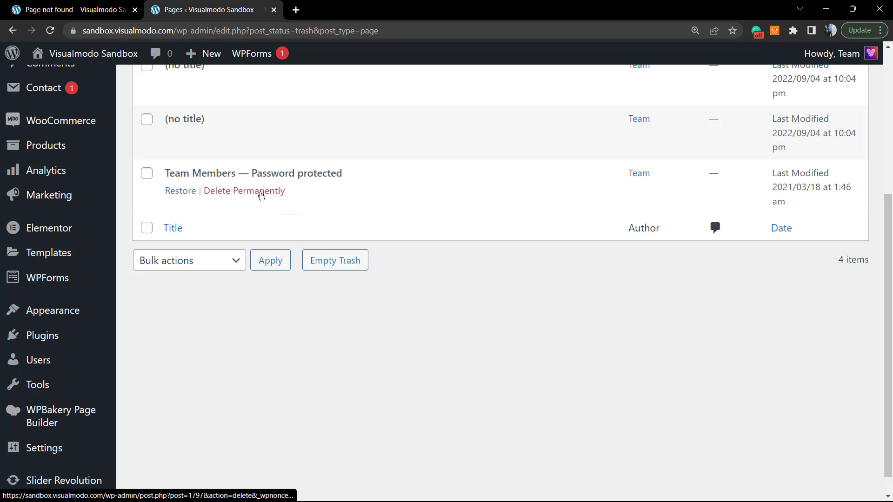
scroll(260, 196, "up", 5)
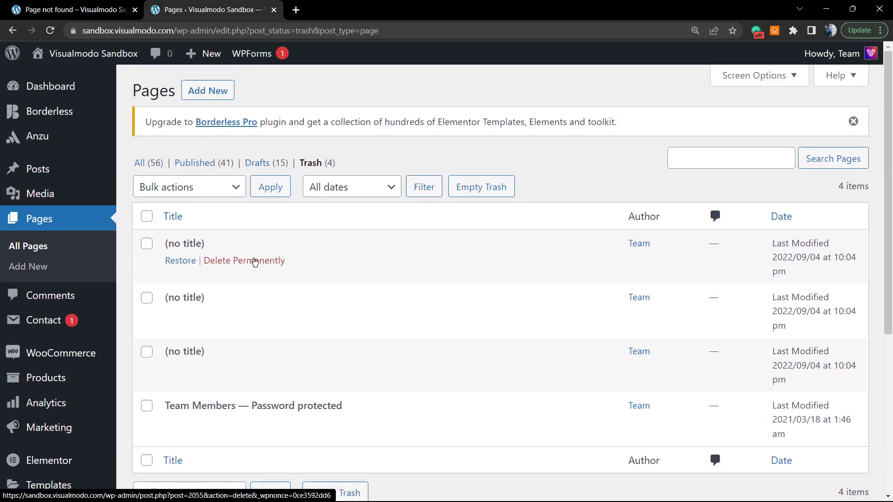
left_click(254, 262)
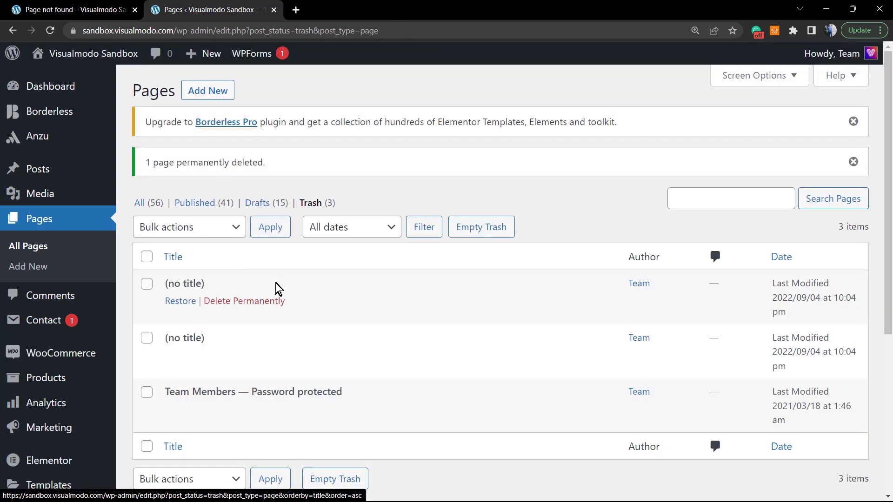
Check all three trashed pages and apply the Delete permanently bulk action
scroll(273, 307, "down", 1)
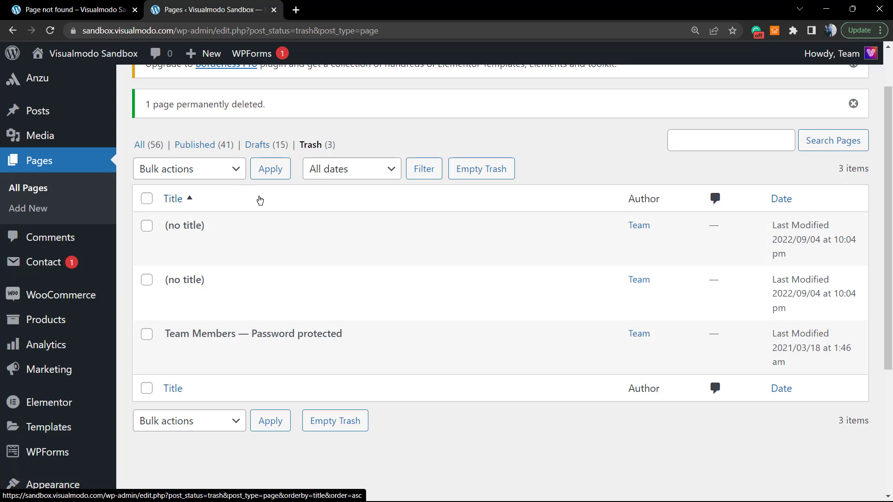
left_click(148, 200)
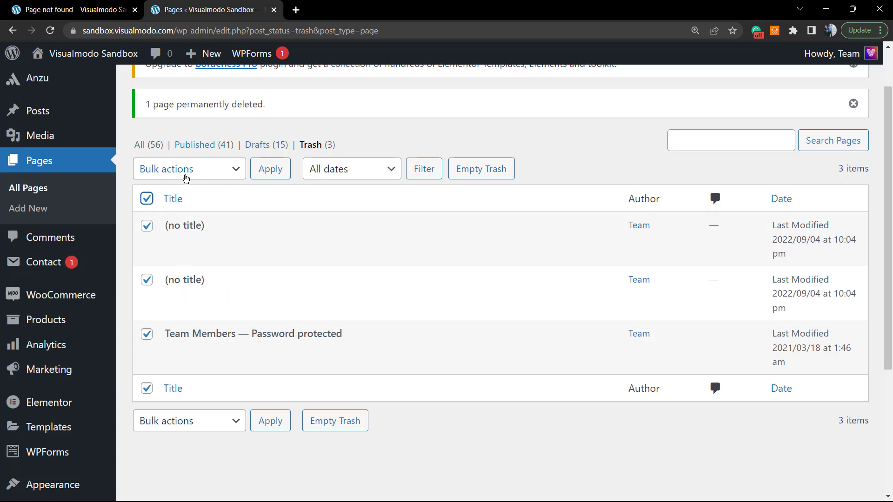
left_click(234, 171)
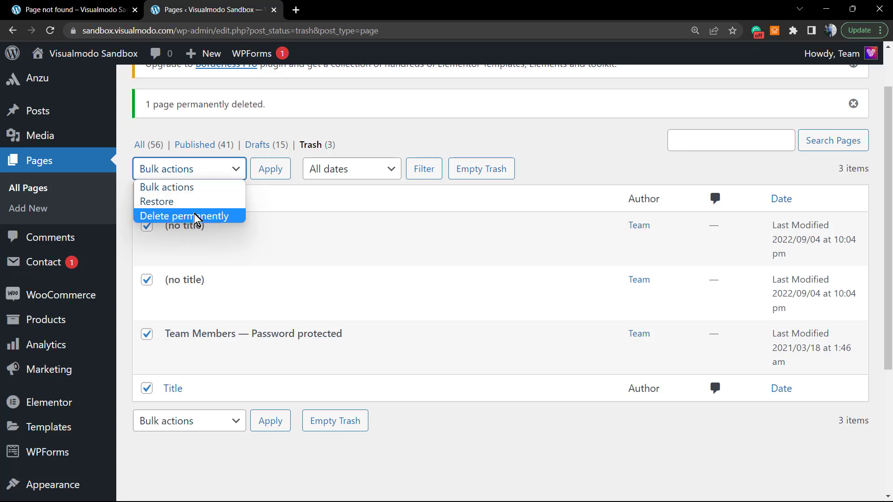
left_click(196, 218)
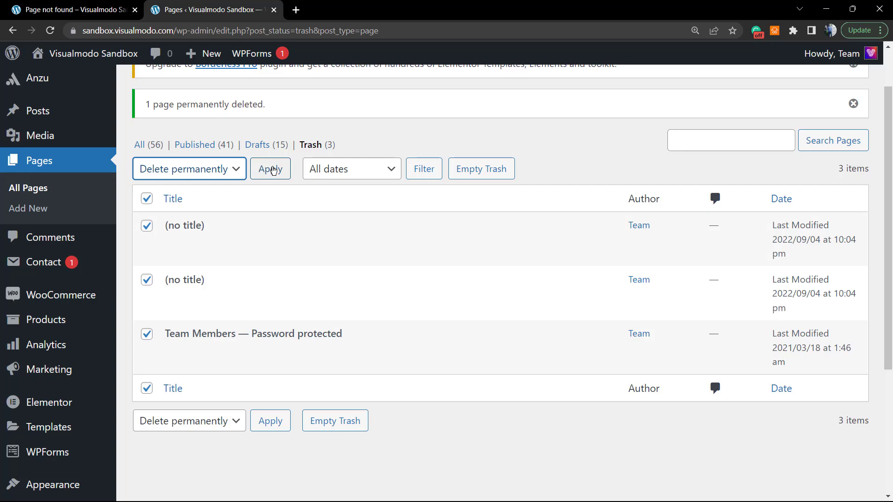
left_click(273, 171)
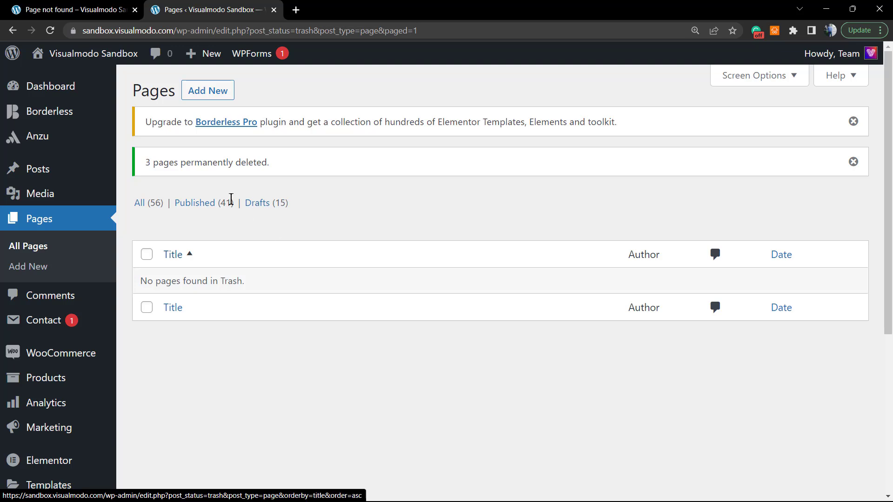
In All pages, check the two (no title) drafts and apply the Edit bulk action
left_click(148, 206)
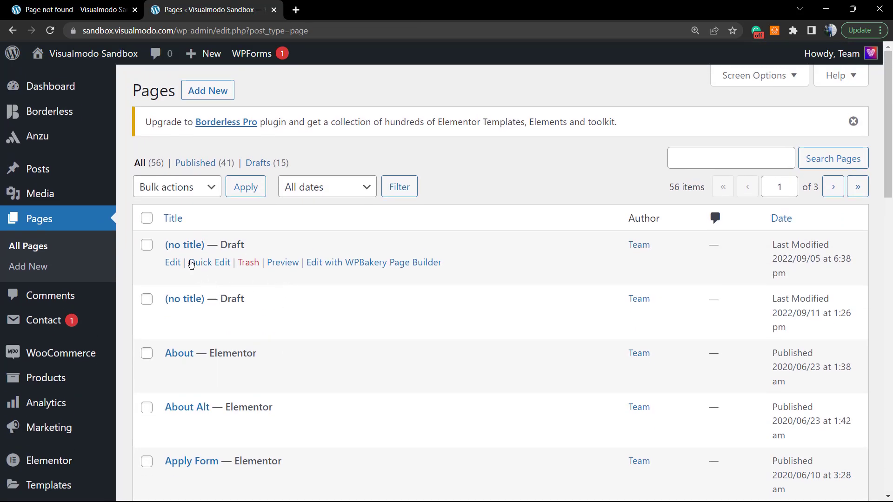
left_click(146, 245)
left_click(146, 300)
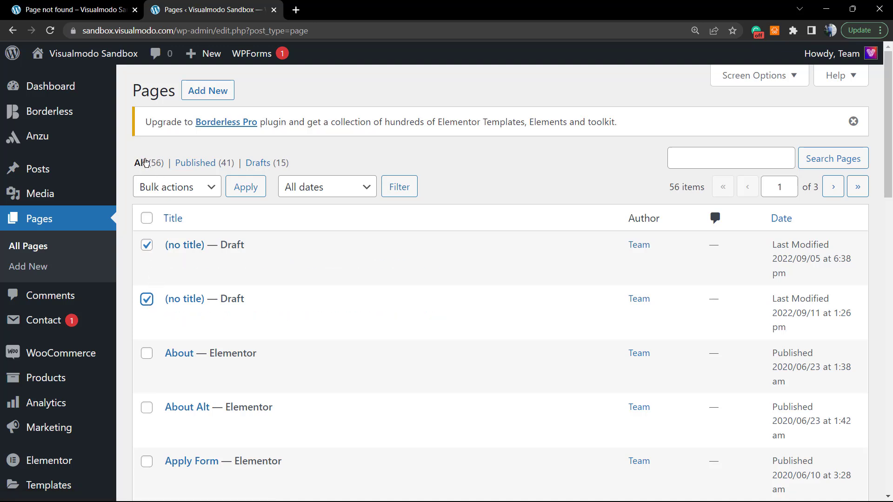
left_click(180, 197)
left_click(180, 197)
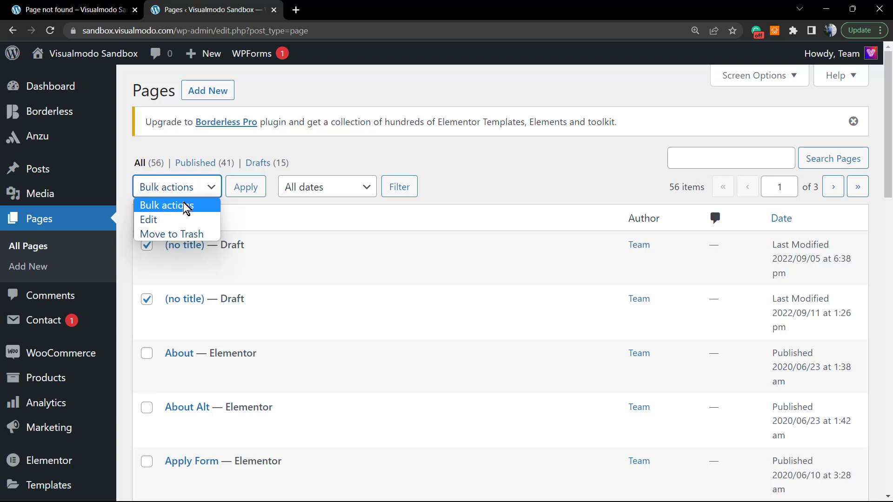
left_click(192, 228)
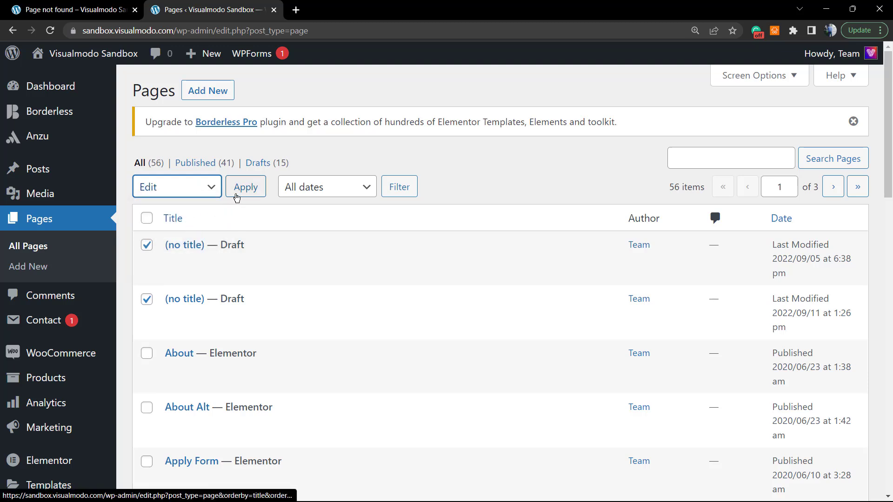
left_click(239, 196)
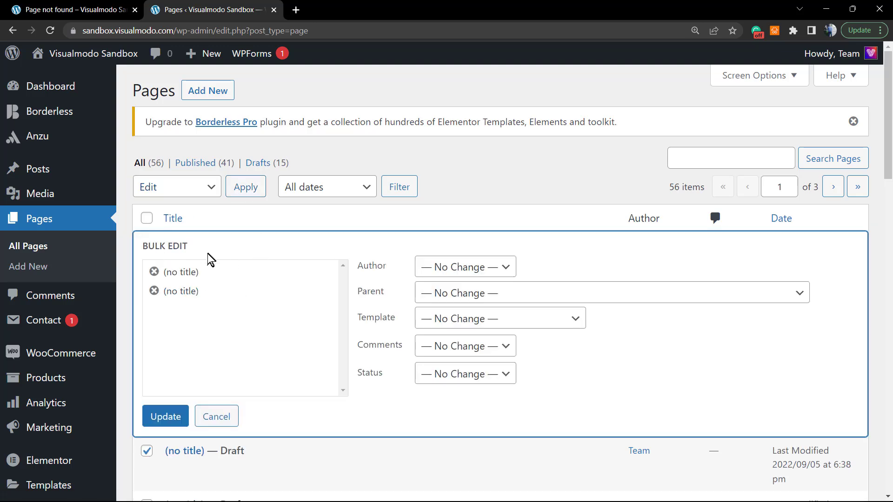
Set Status to Draft in Bulk Edit, author at No Change, and update both pages
left_click(453, 273)
left_click(462, 281)
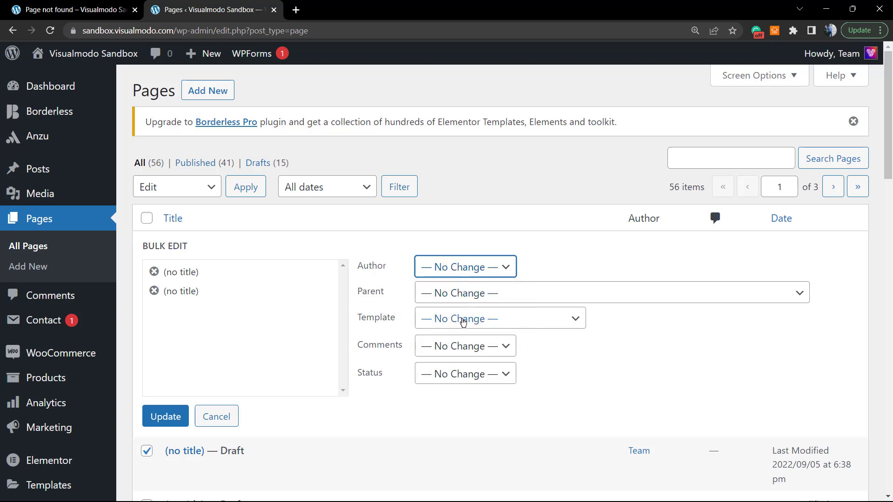
left_click(441, 376)
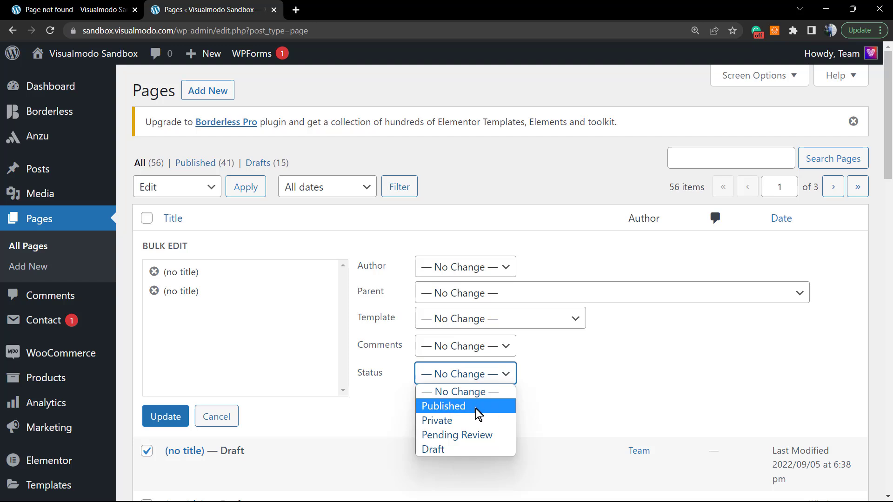
left_click(479, 449)
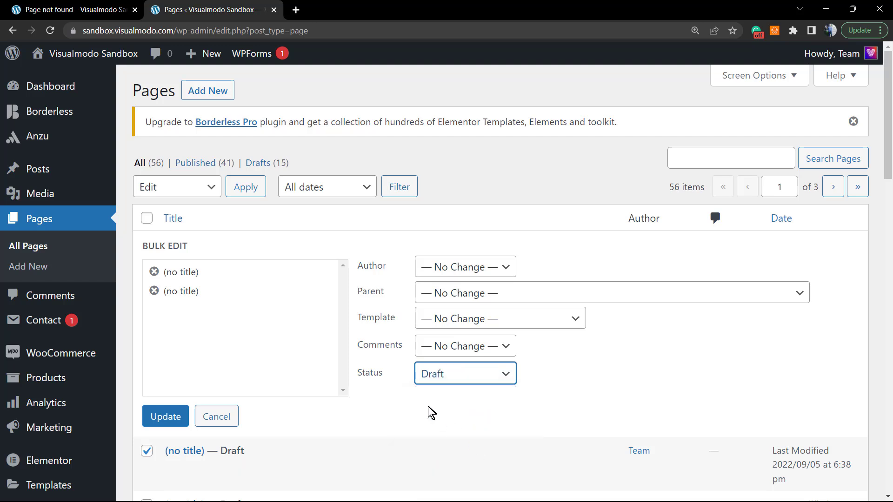
left_click(173, 417)
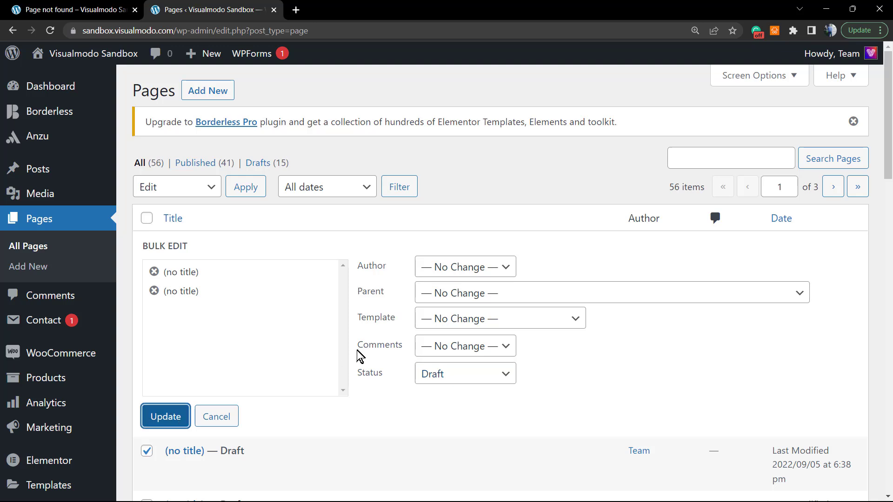
left_click(173, 417)
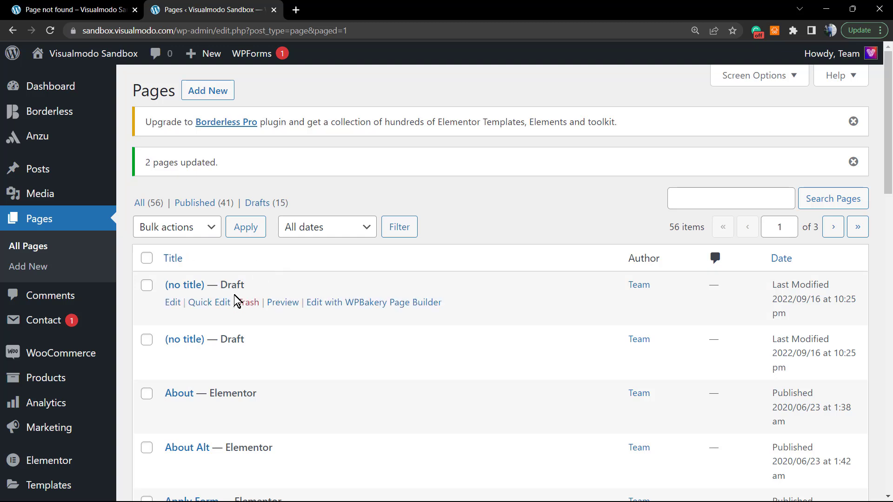
scroll(251, 299, "down", 2)
scroll(216, 293, "up", 1)
scroll(215, 298, "down", 2)
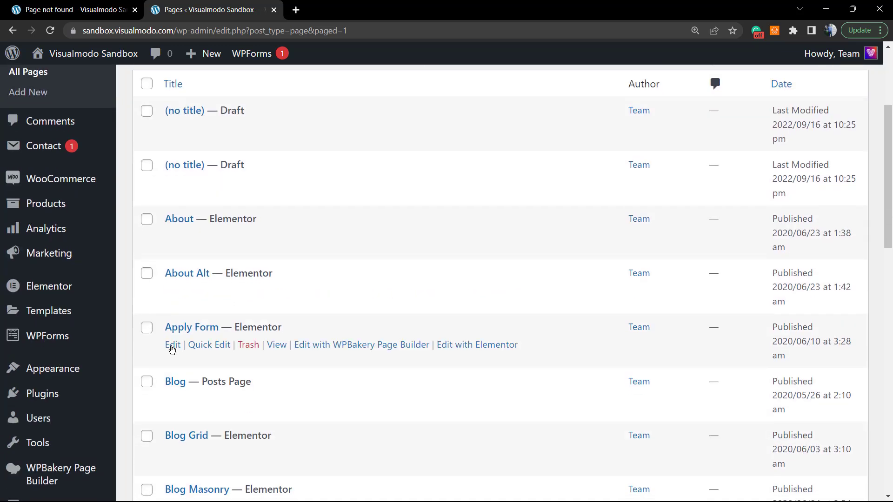
scroll(205, 274, "up", 3)
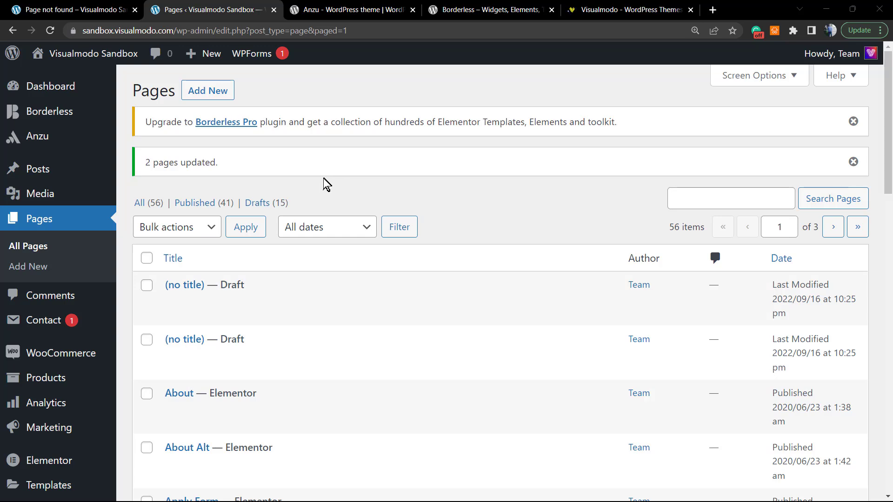
left_click(347, 6)
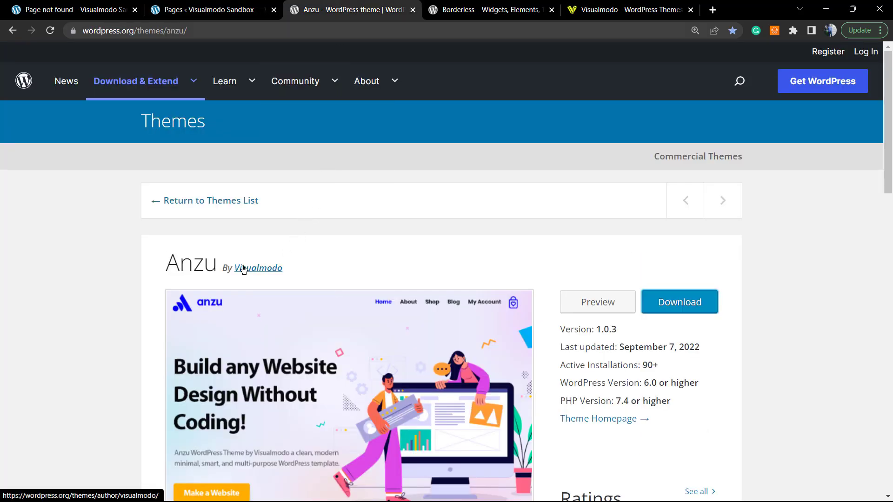
left_click(223, 9)
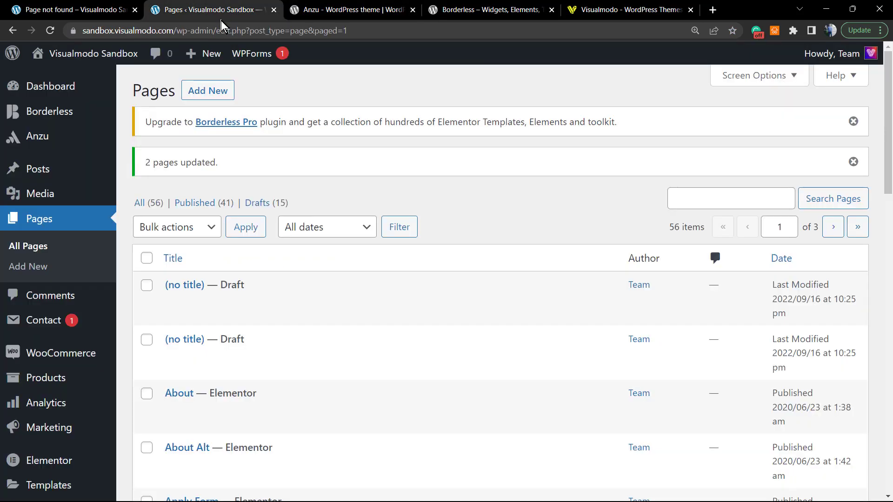
scroll(100, 303, "down", 3)
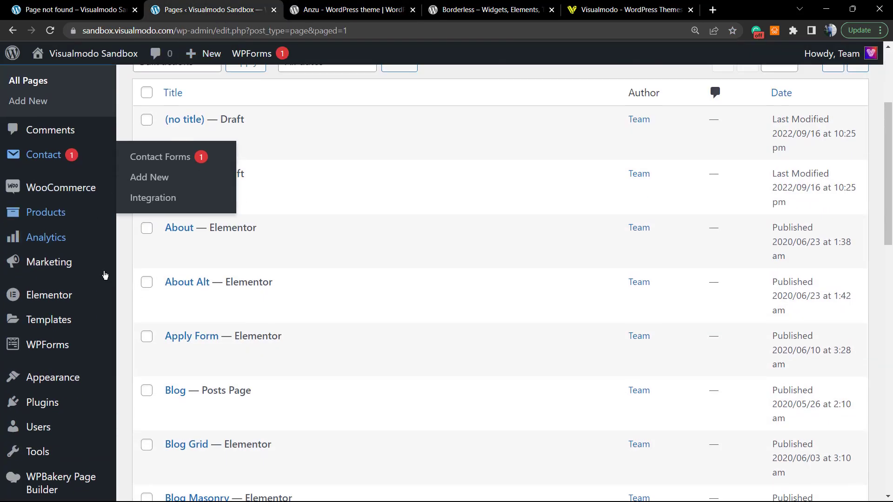
mouse_move(83, 341)
mouse_move(72, 378)
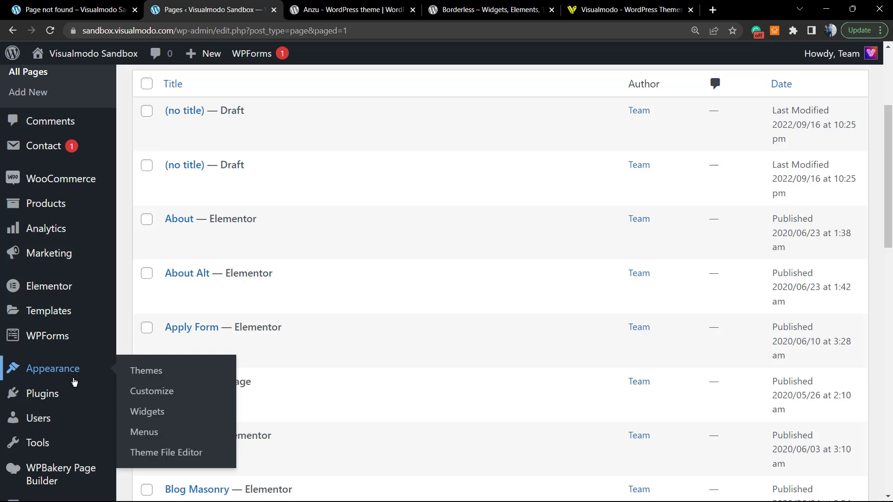
left_click(157, 377)
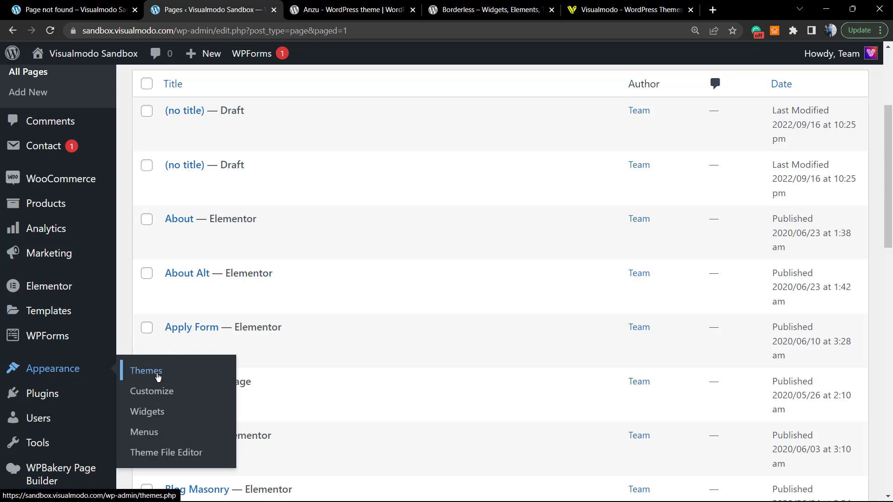
left_click(488, 10)
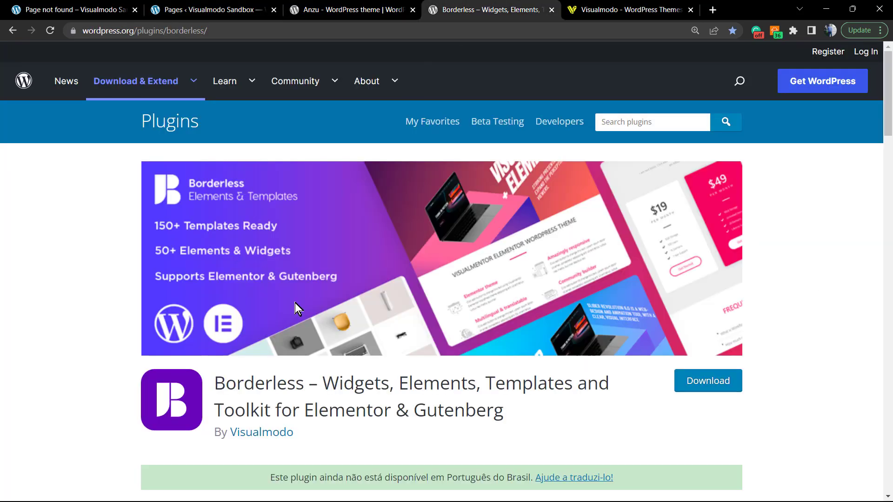
scroll(294, 317, "down", 2)
scroll(278, 326, "up", 1)
left_click(54, 7)
left_click(237, 5)
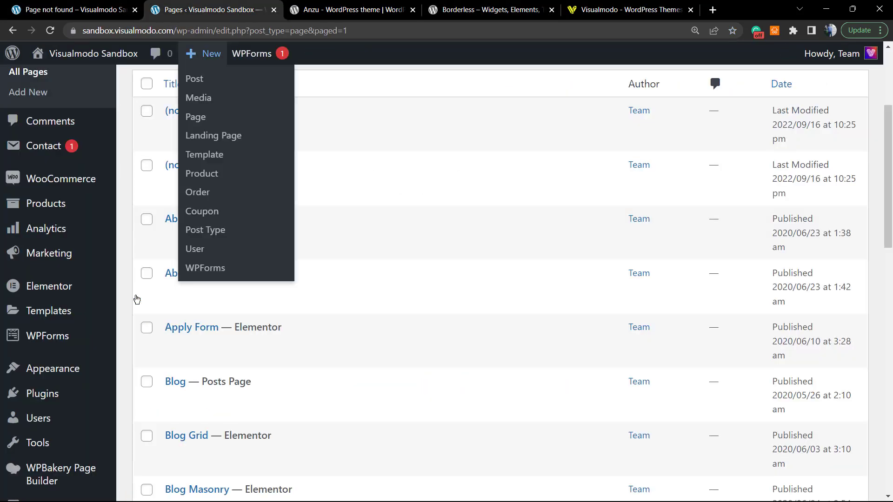
scroll(67, 389, "down", 1)
mouse_move(52, 332)
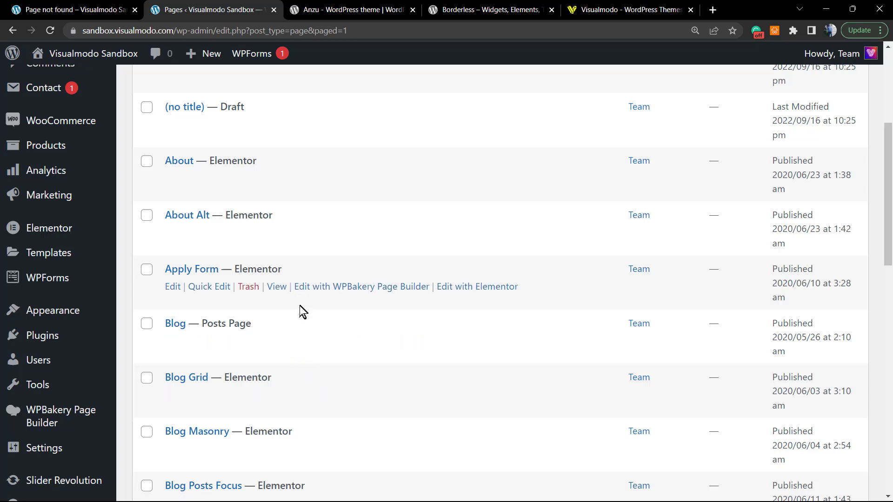
scroll(305, 325, "up", 4)
scroll(306, 325, "up", 1)
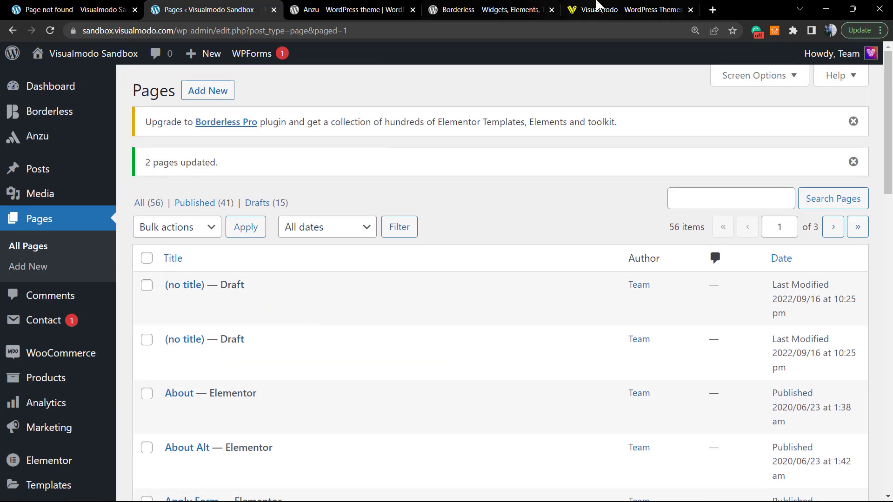
Open Templates Library from the Visualmodo homepage and scroll through the template cards
left_click(584, 15)
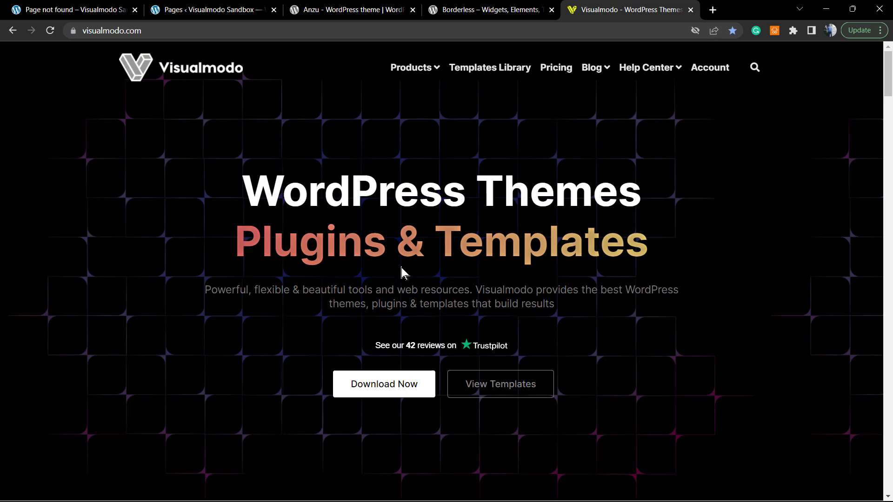
left_click(483, 69)
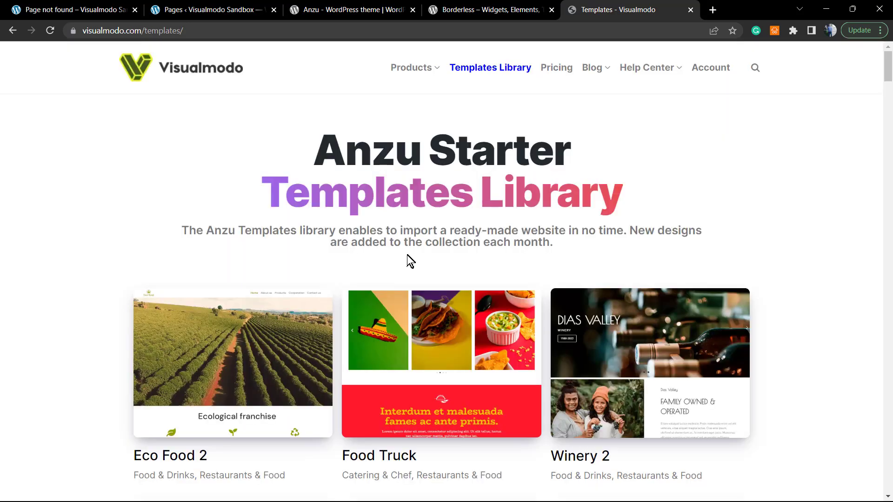
scroll(409, 262, "down", 5)
scroll(409, 259, "down", 7)
scroll(384, 252, "down", 8)
scroll(383, 252, "down", 10)
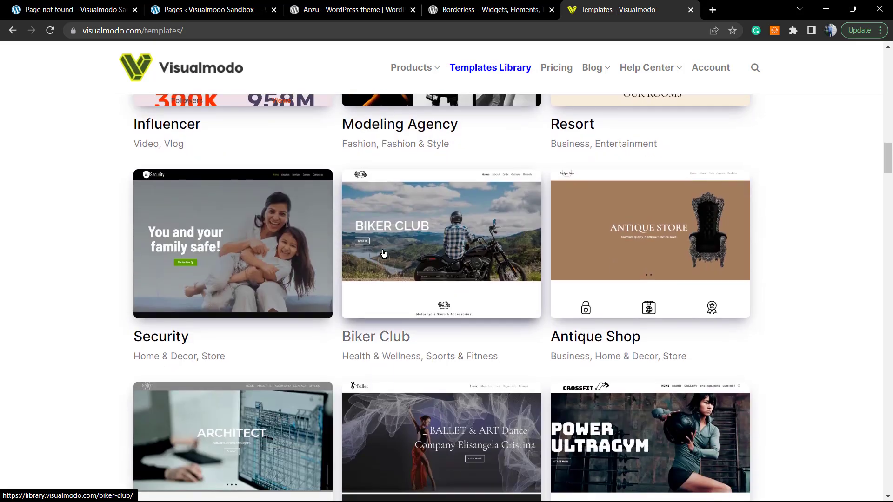
scroll(383, 254, "down", 8)
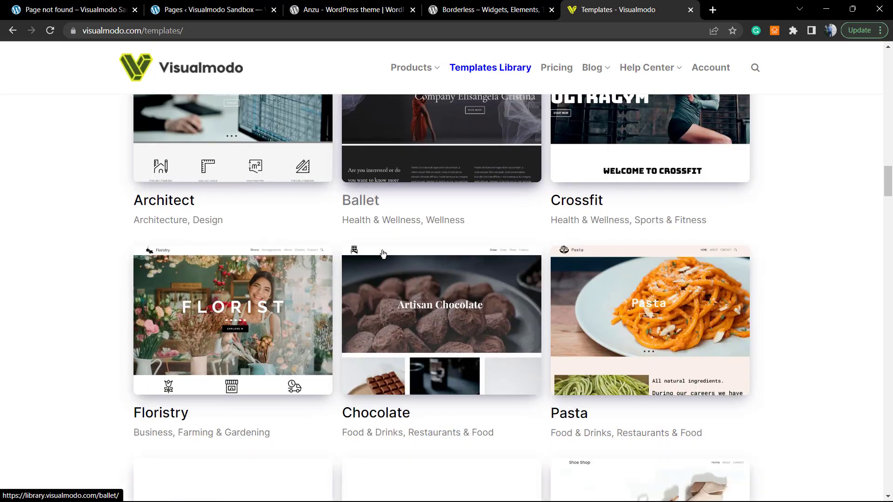
scroll(383, 254, "down", 13)
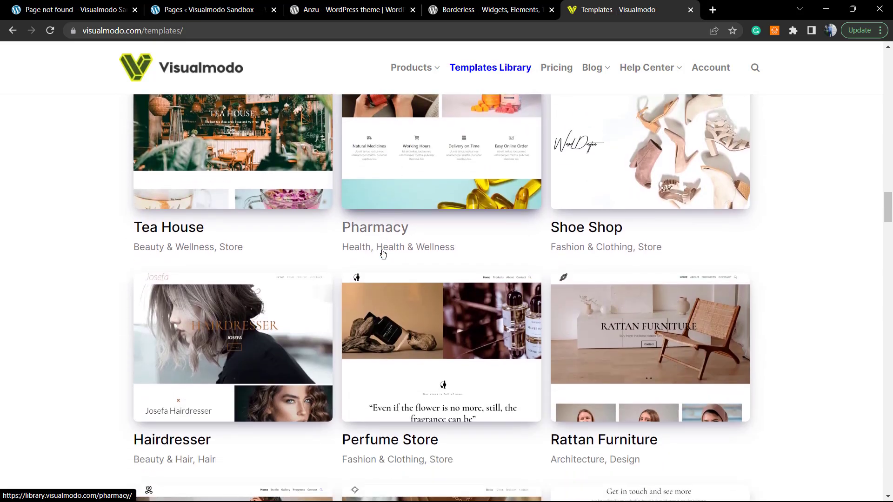
scroll(383, 254, "down", 6)
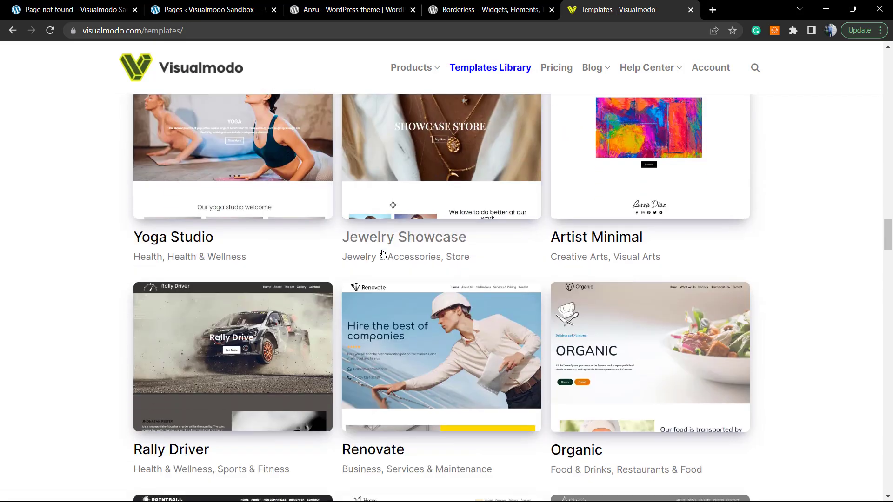
scroll(383, 253, "down", 12)
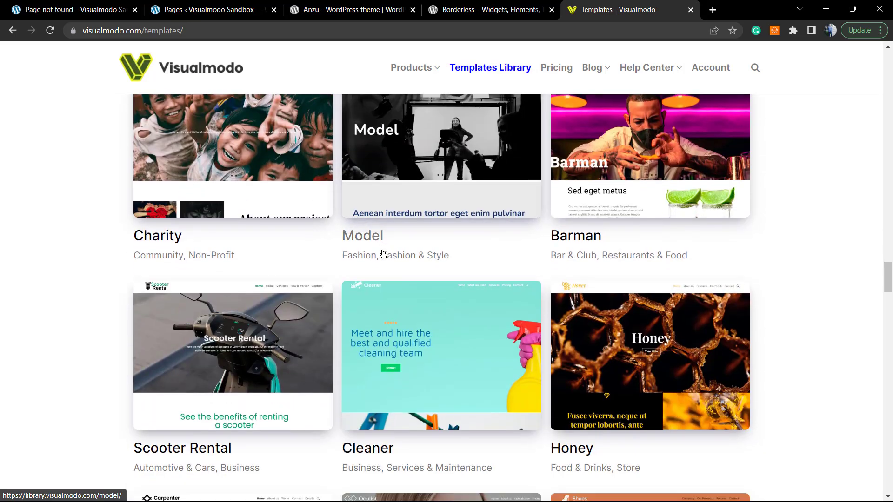
scroll(363, 243, "down", 13)
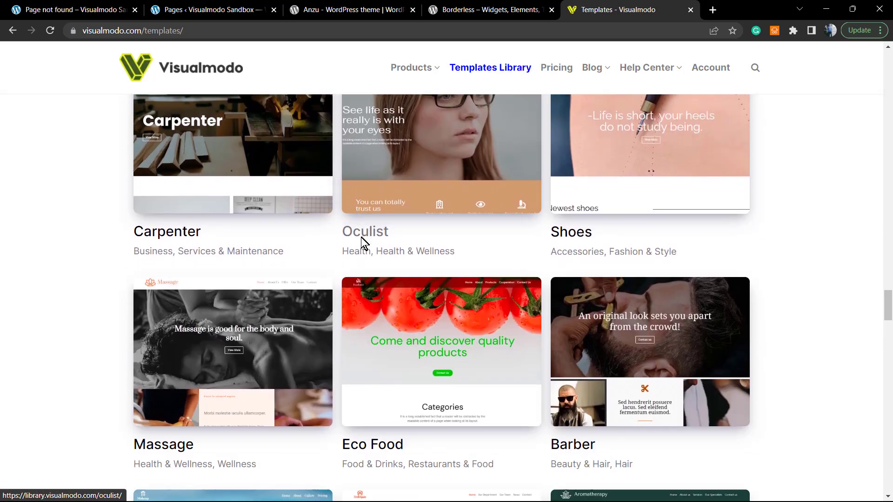
scroll(361, 242, "down", 7)
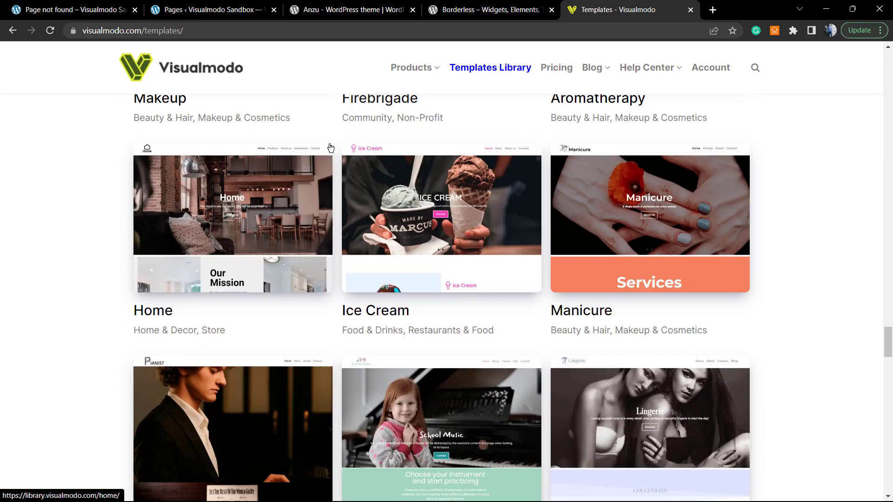